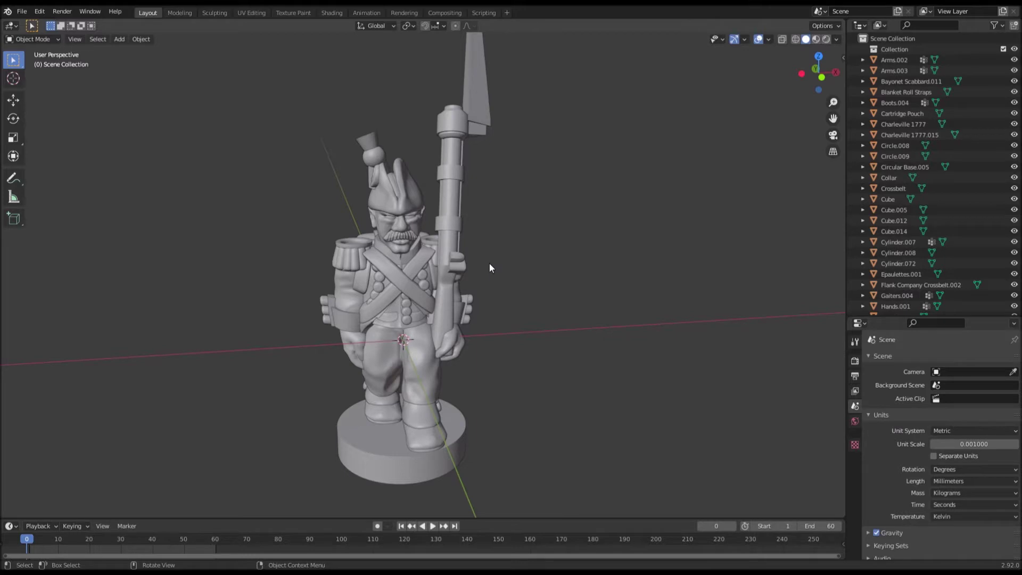
# Examine the soldier miniature from the front and sides, checking the hat, musket and body parts.
pyautogui.keyDown('shift'); pyautogui.moveTo(489, 263); pyautogui.dragTo(647, 282, button='middle'); pyautogui.keyUp('shift')
pyautogui.moveTo(620, 244); pyautogui.dragTo(588, 241, button='middle')
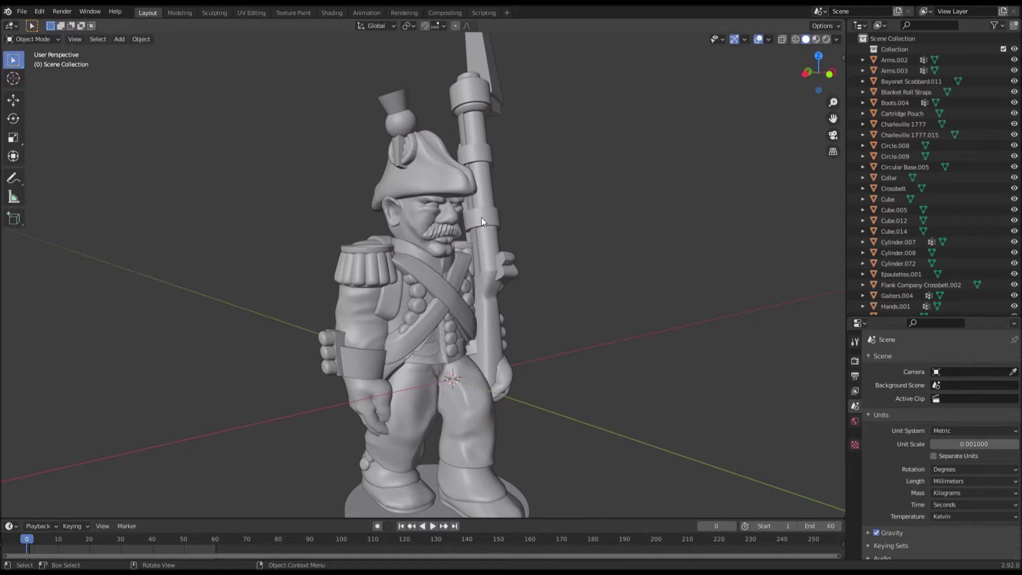
pyautogui.scroll(-2, 481, 217)
pyautogui.press('a')
pyautogui.moveTo(583, 408); pyautogui.dragTo(555, 359, button='middle')
pyautogui.hotkey('alt', 'a')
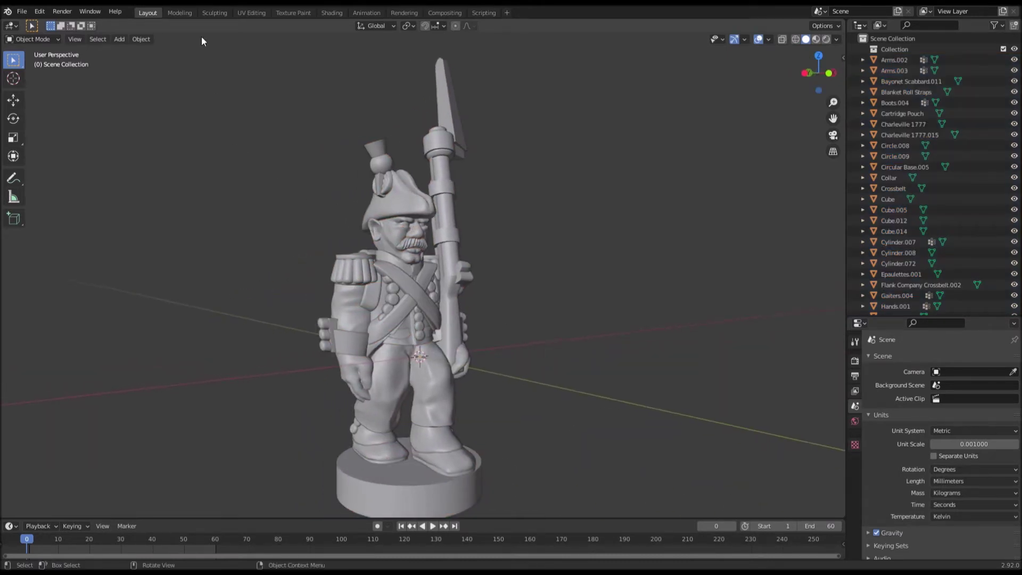
pyautogui.moveTo(320, 239); pyautogui.dragTo(306, 244, button='middle')
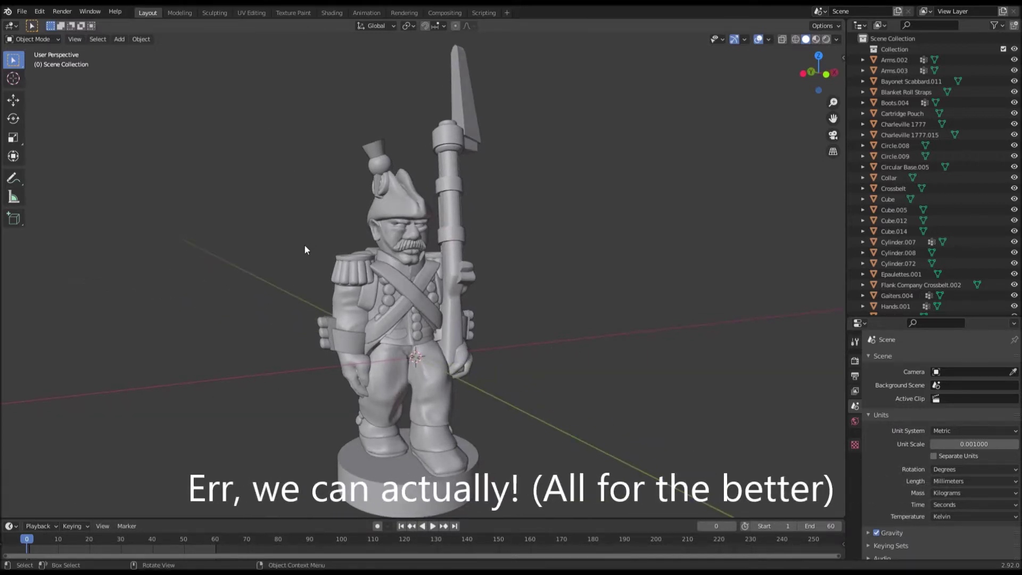
pyautogui.scroll(2, 304, 249)
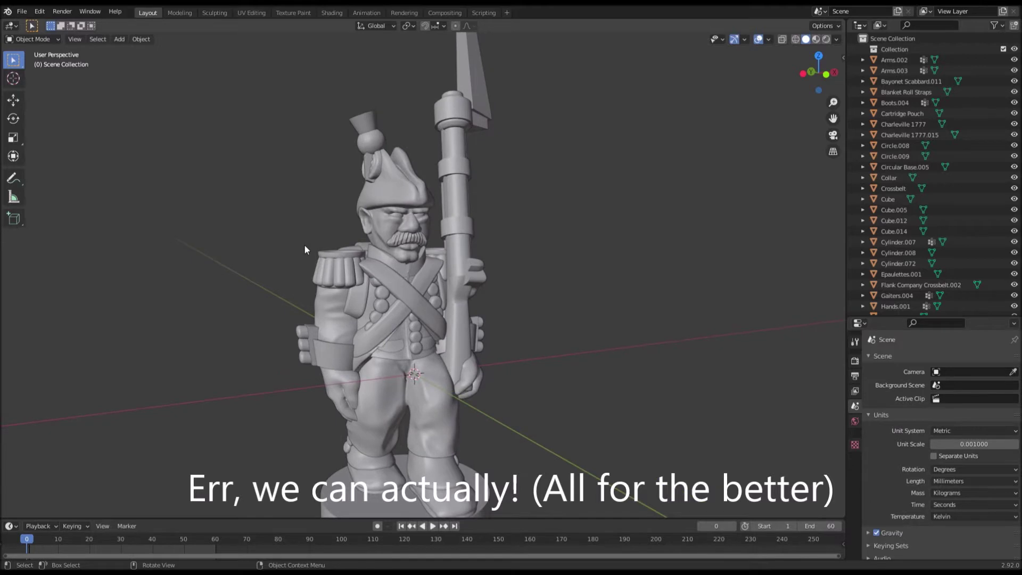
pyautogui.moveTo(305, 244); pyautogui.dragTo(343, 307, button='middle')
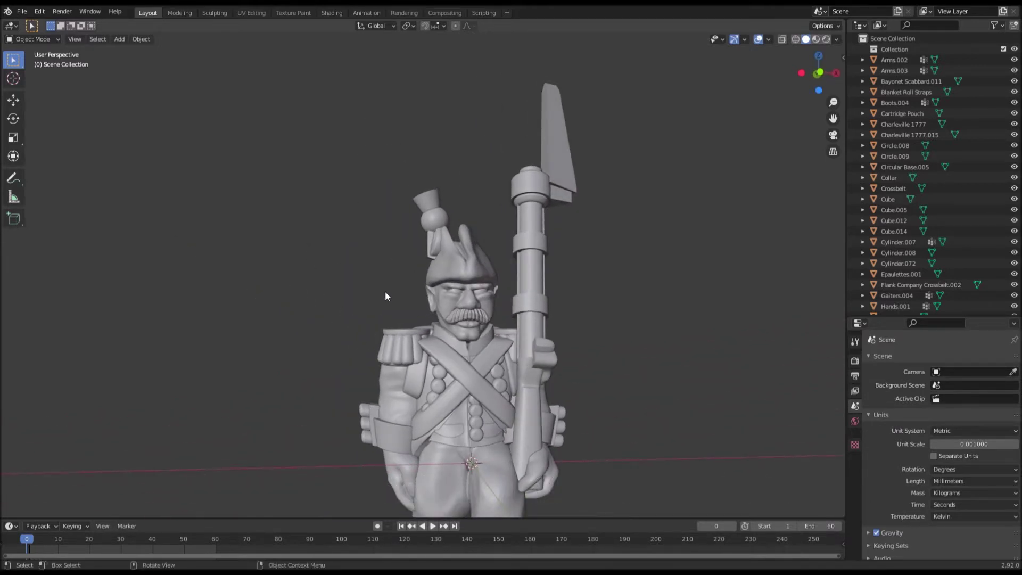
pyautogui.keyDown('shift'); pyautogui.moveTo(386, 292); pyautogui.dragTo(345, 270, button='middle'); pyautogui.keyUp('shift')
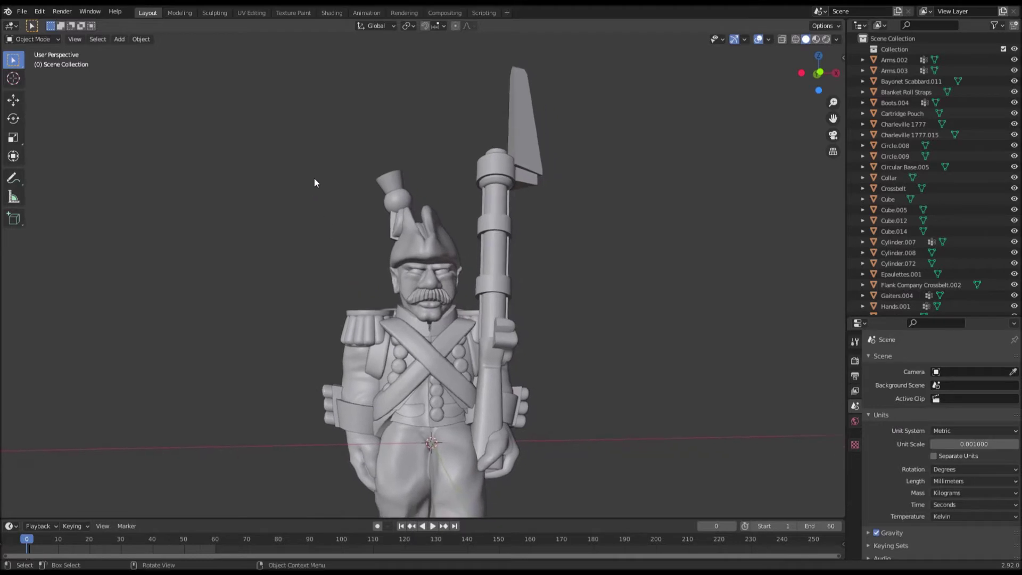
# Box-select the soldier's head, hat and plume, and check the selection from the back and side.
pyautogui.moveTo(312, 153); pyautogui.dragTo(471, 306)
pyautogui.moveTo(471, 306); pyautogui.dragTo(437, 372, button='middle')
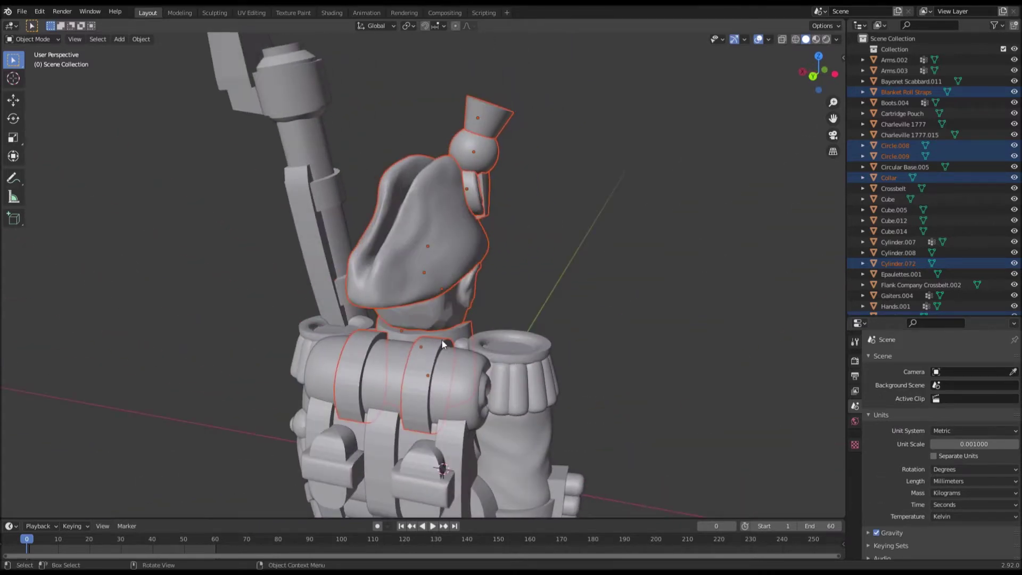
pyautogui.moveTo(424, 369); pyautogui.dragTo(523, 354, button='middle')
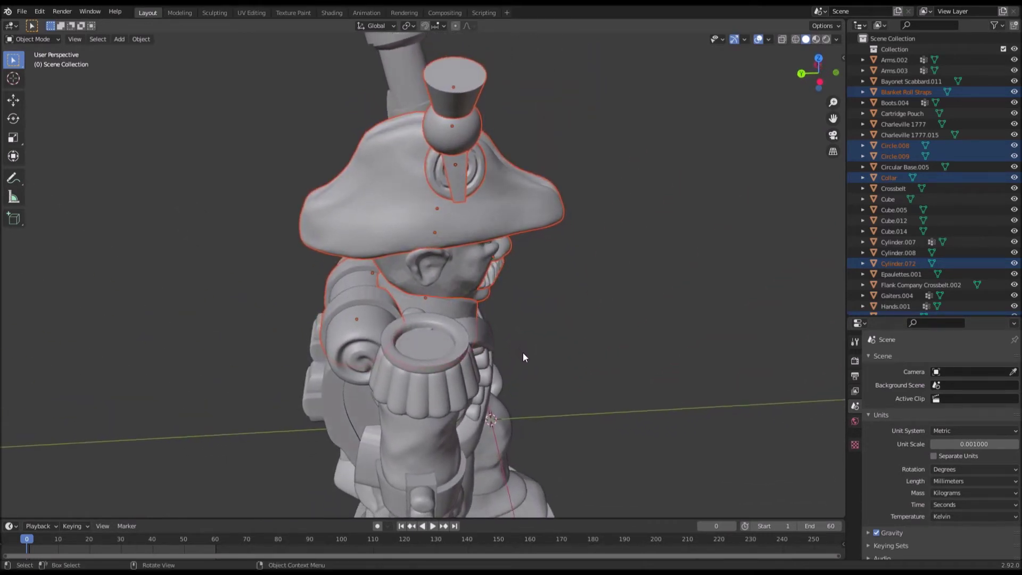
# Remove the collar and blanket roll parts from the selection, keeping only the head, moustache, hat and plume pieces.
pyautogui.press('b')
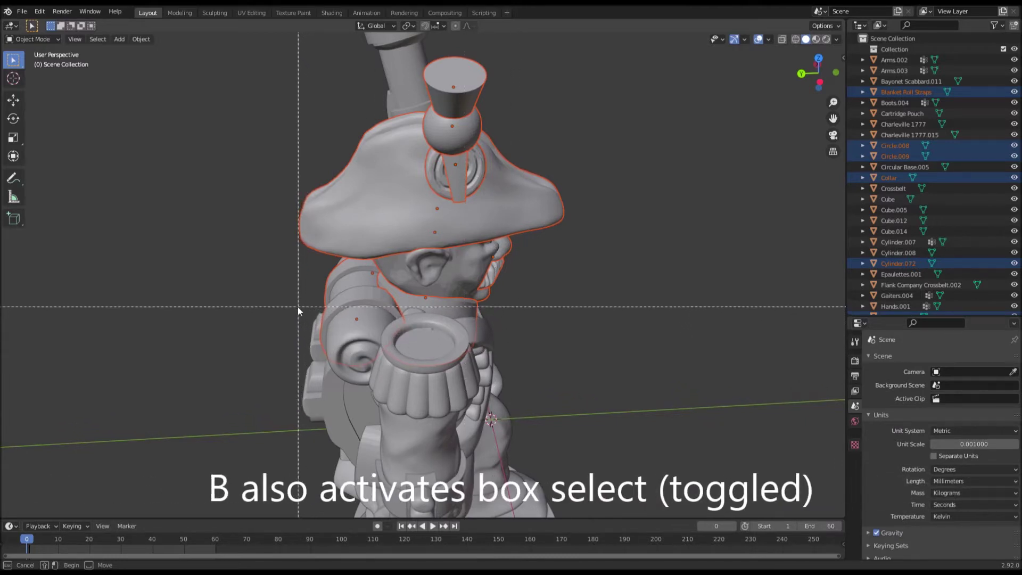
pyautogui.moveTo(296, 305); pyautogui.dragTo(379, 326)
pyautogui.moveTo(379, 326); pyautogui.dragTo(420, 346, button='middle')
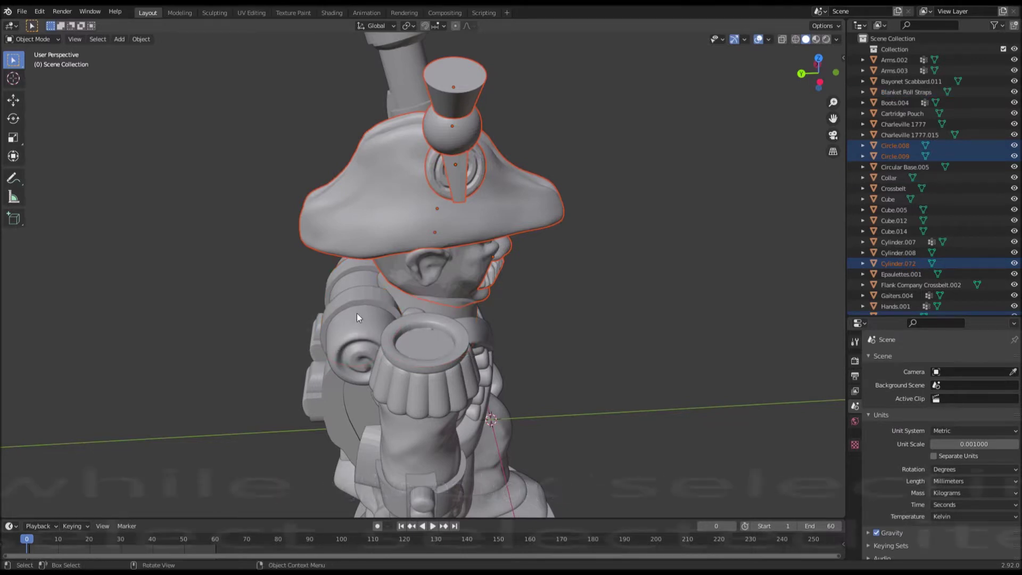
pyautogui.moveTo(383, 327); pyautogui.dragTo(352, 315, button='middle')
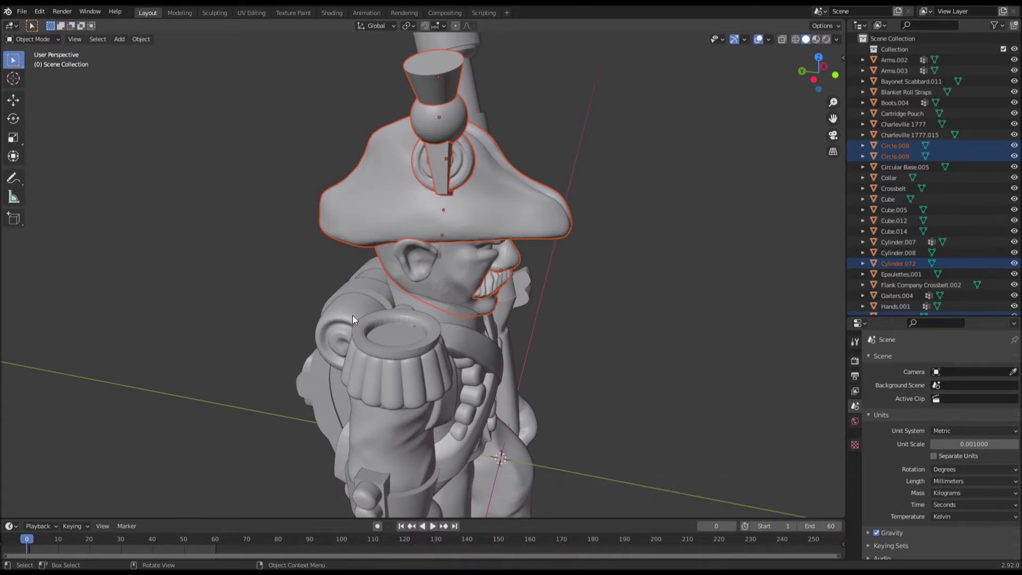
pyautogui.moveTo(352, 315); pyautogui.dragTo(323, 294, button='middle')
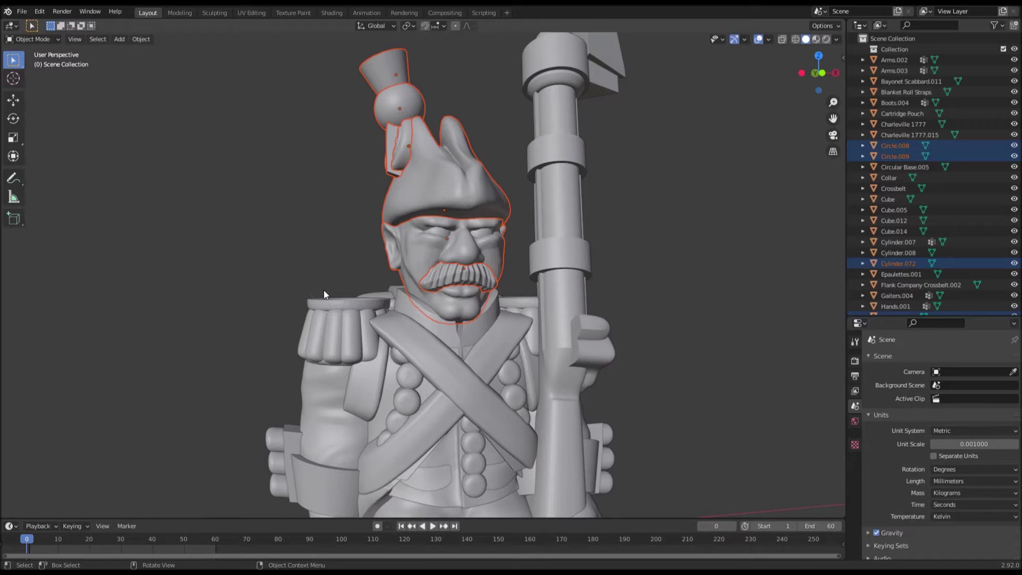
pyautogui.scroll(-3, 388, 310)
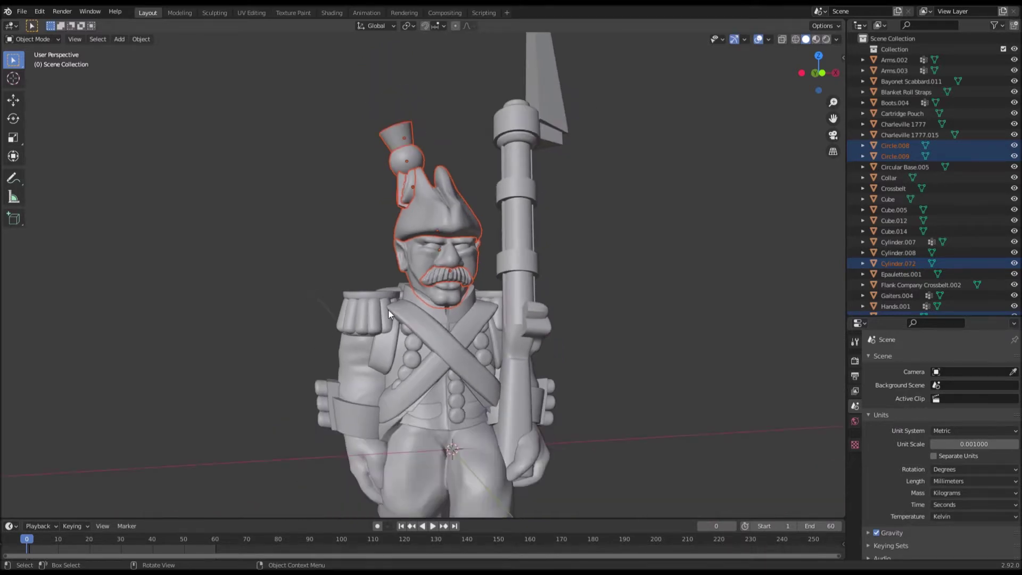
pyautogui.moveTo(421, 330); pyautogui.dragTo(414, 333, button='middle')
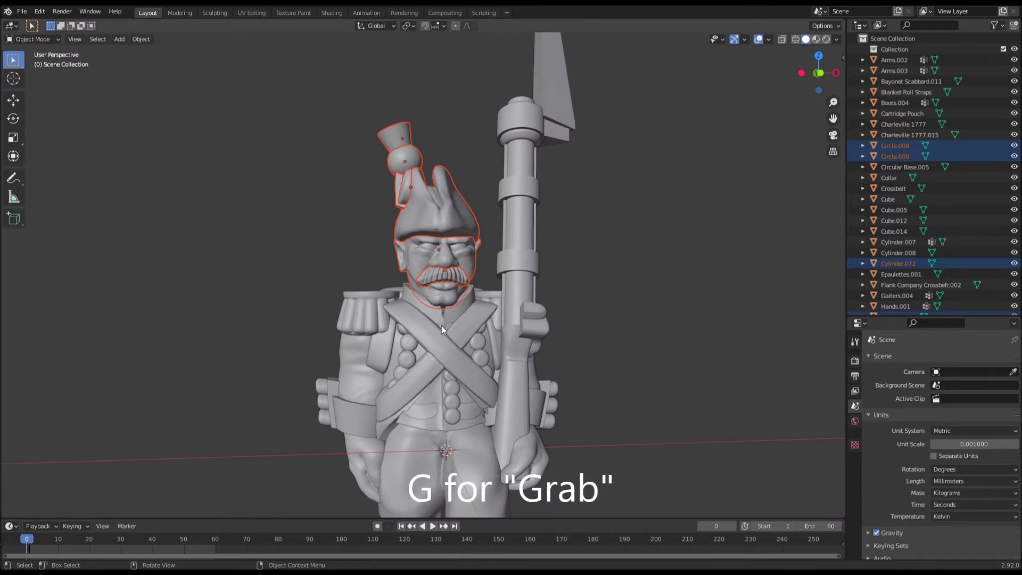
# Try moving the selected head and hat along the global X, Z and Y axes, and undo the move.
pyautogui.press('g')
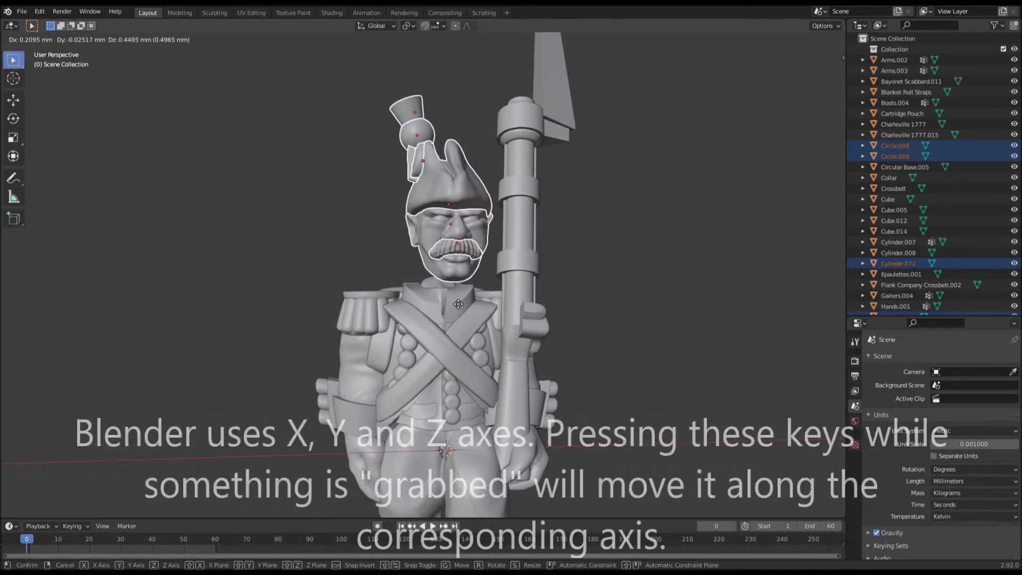
pyautogui.press('x')
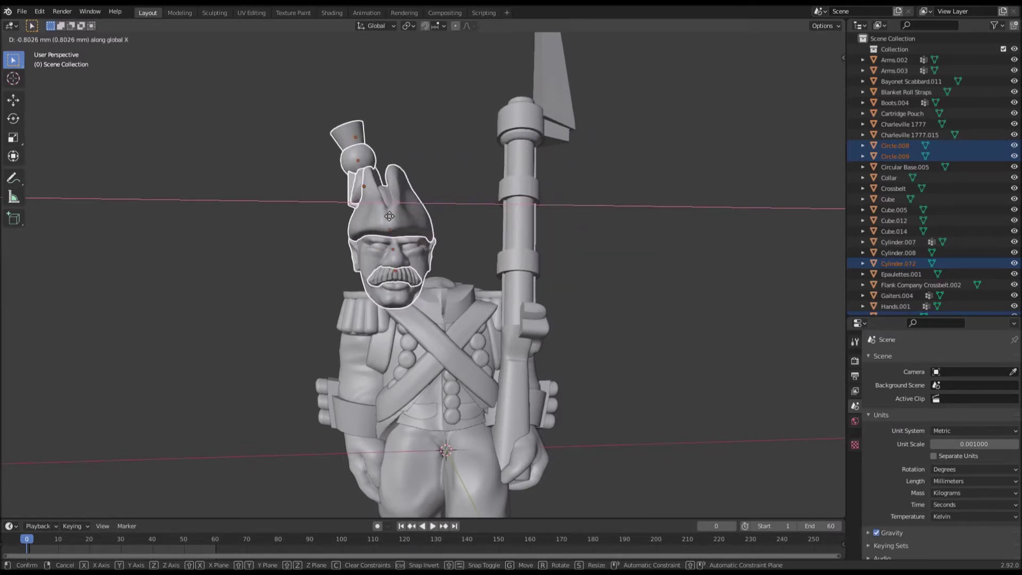
pyautogui.press('z')
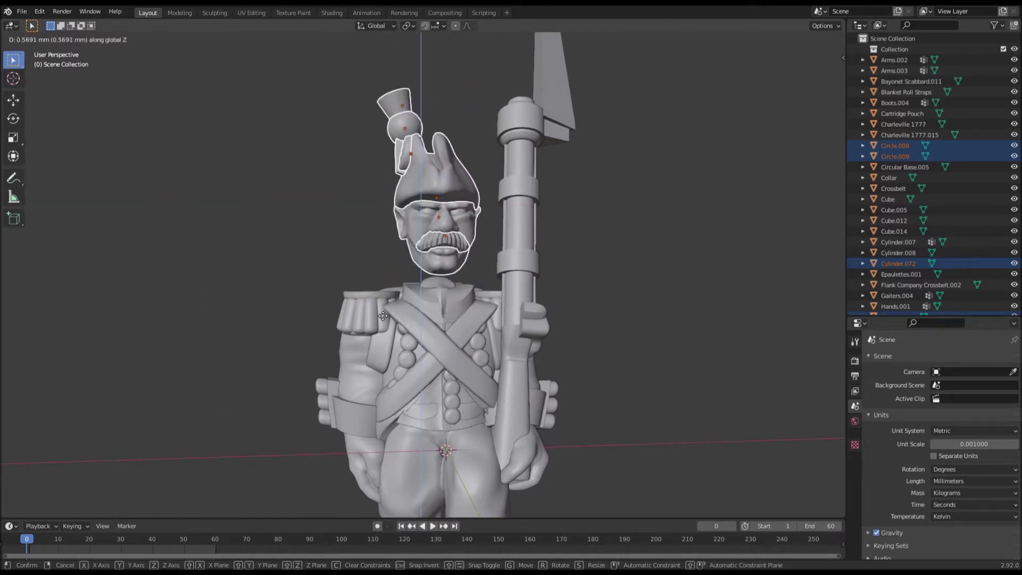
pyautogui.press('y')
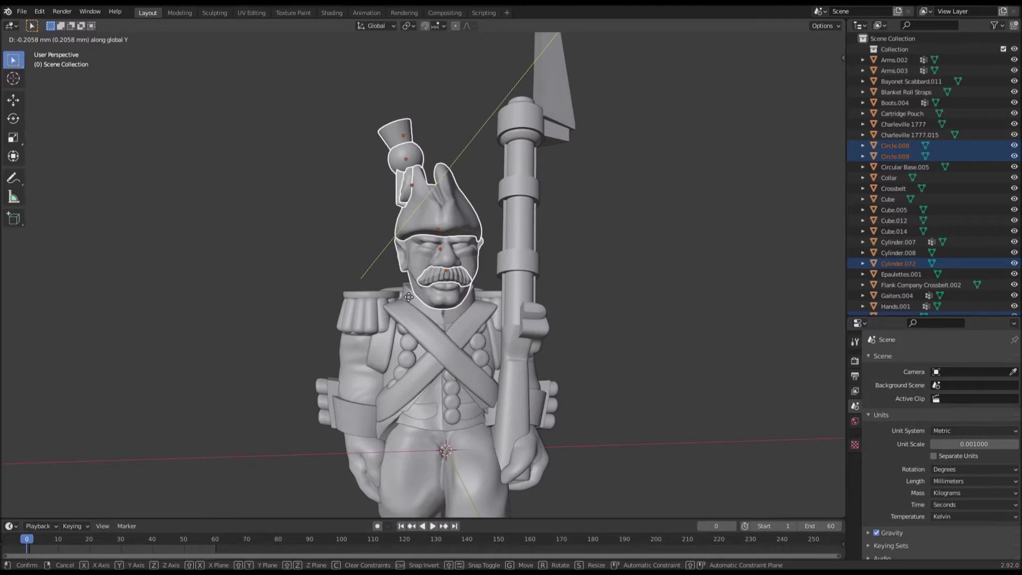
pyautogui.moveTo(409, 296); pyautogui.dragTo(429, 264)
pyautogui.moveTo(330, 283); pyautogui.dragTo(364, 298, button='middle')
pyautogui.press('ctrl')
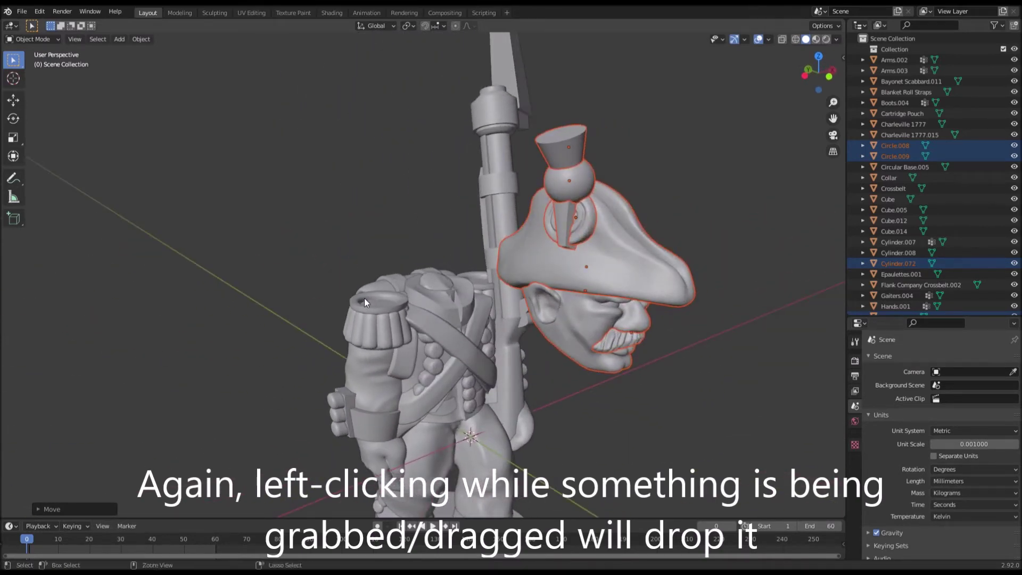
pyautogui.hotkey('ctrl', 'z')
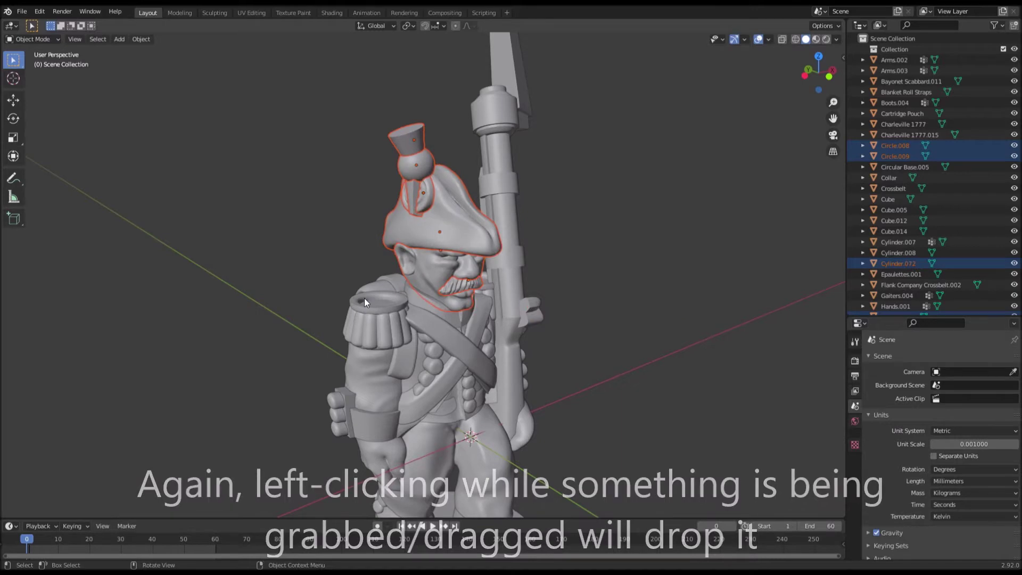
# Look through the available export formats, including STL, with the head and hat still selected.
pyautogui.moveTo(364, 298); pyautogui.dragTo(346, 188, button='middle')
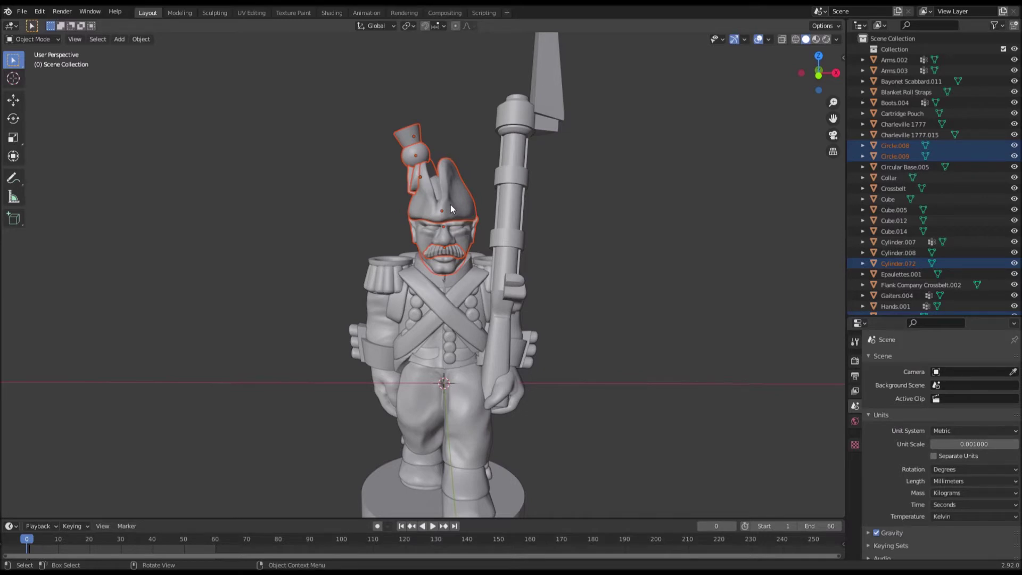
pyautogui.moveTo(429, 233); pyautogui.dragTo(421, 261, button='middle')
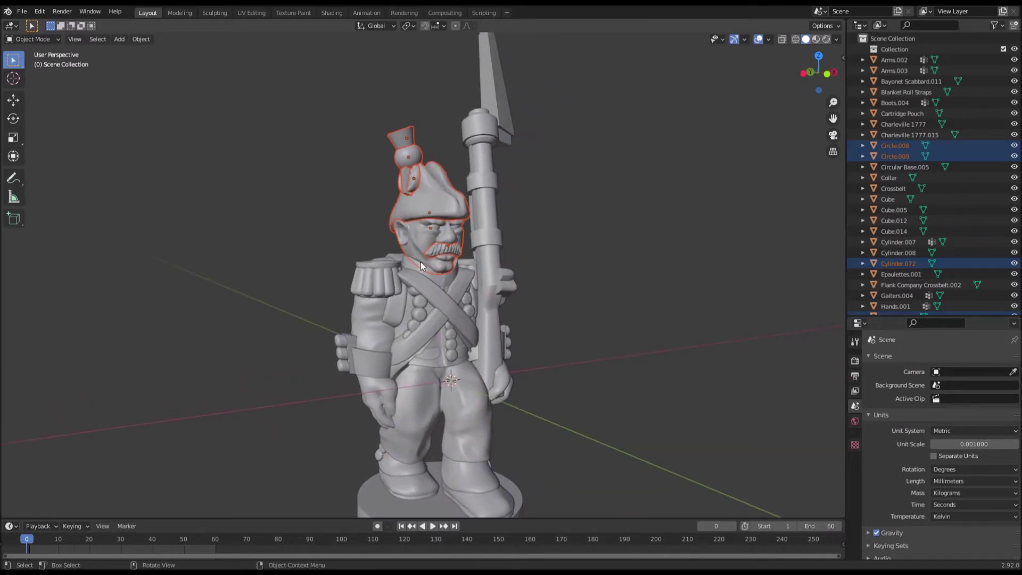
pyautogui.scroll(2, 458, 202)
pyautogui.moveTo(415, 172); pyautogui.dragTo(380, 178, button='middle')
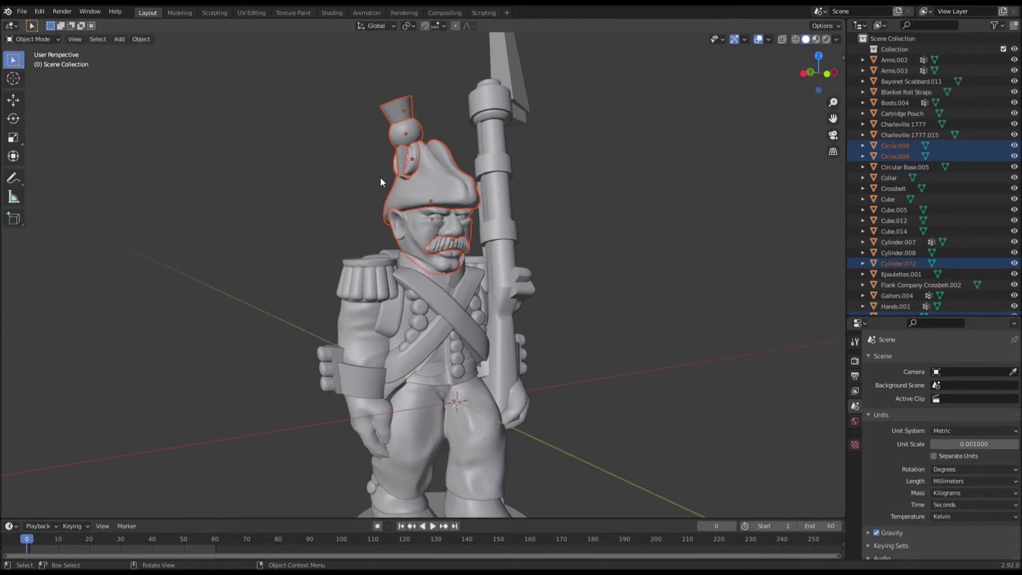
pyautogui.click(21, 11)
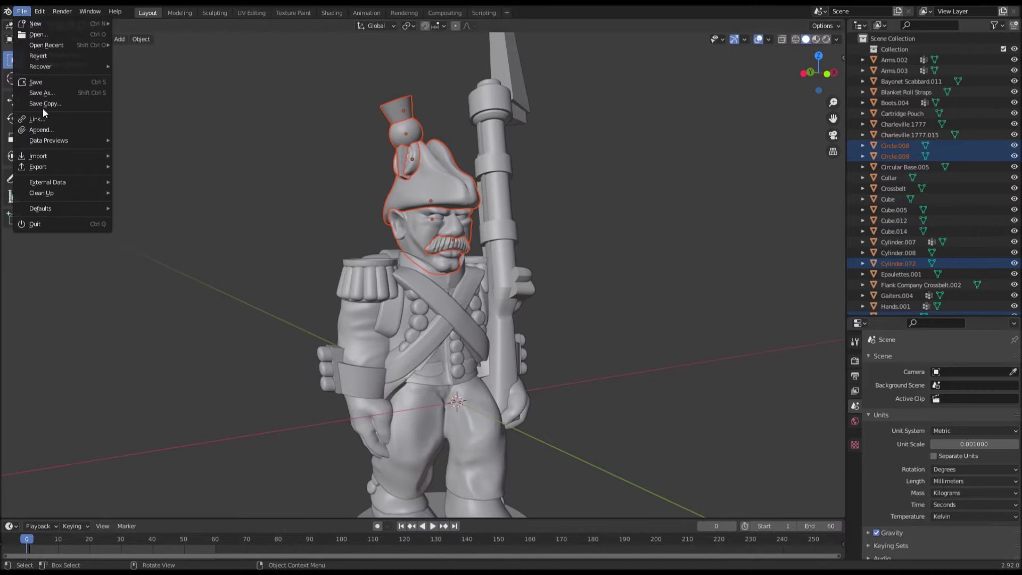
pyautogui.moveTo(56, 167)
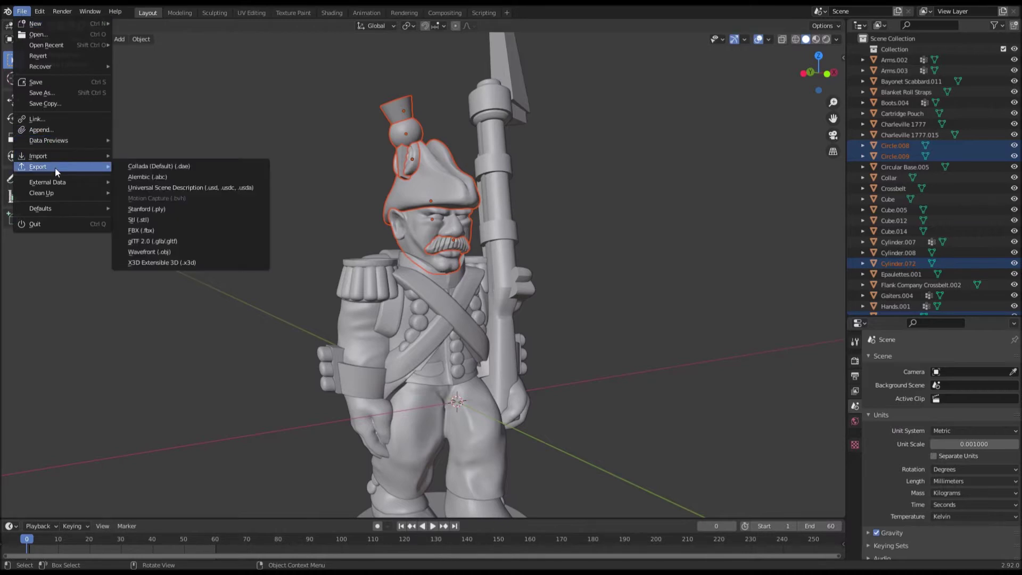
pyautogui.click(141, 220)
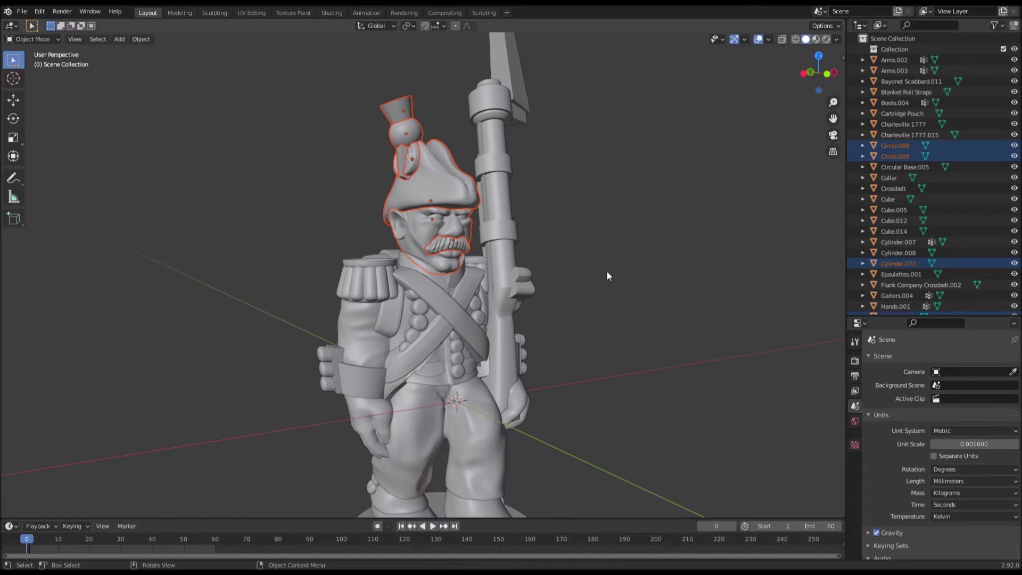
# Rotate the selected head and hat by about -0.5° around the global Z axis.
pyautogui.moveTo(608, 286); pyautogui.dragTo(581, 322, button='middle')
pyautogui.press('r')
pyautogui.press('z')
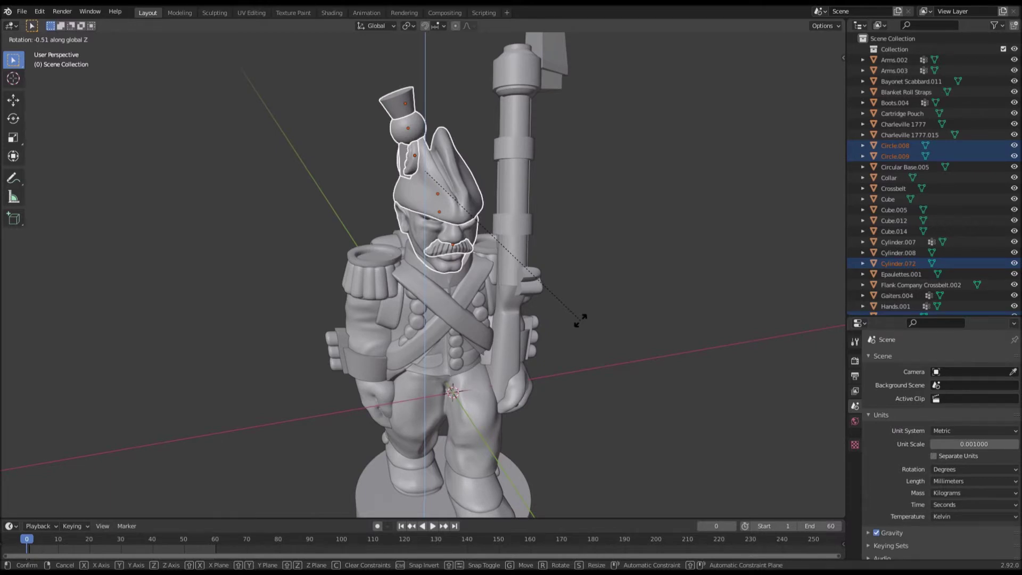
pyautogui.click(580, 320)
# Clear the selection and box-select the hat, plume and head again.
pyautogui.moveTo(580, 320); pyautogui.dragTo(455, 215, button='middle')
pyautogui.keyDown('shift'); pyautogui.click(455, 216); pyautogui.keyUp('shift')
pyautogui.click(305, 182)
pyautogui.moveTo(305, 182); pyautogui.dragTo(347, 158, button='middle')
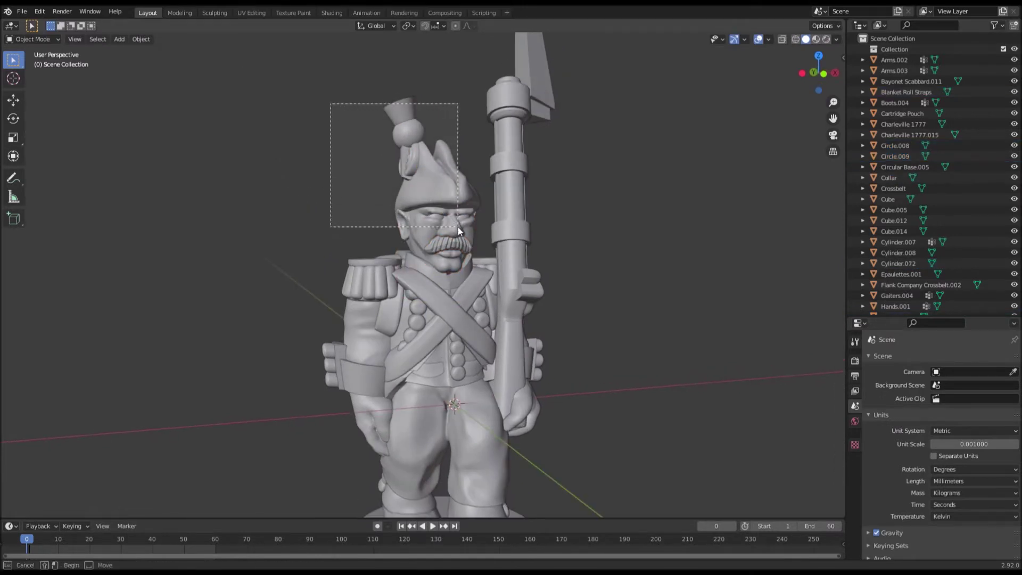
pyautogui.moveTo(458, 229); pyautogui.dragTo(455, 233)
pyautogui.scroll(2, 454, 234)
pyautogui.moveTo(441, 229); pyautogui.dragTo(455, 227, button='middle')
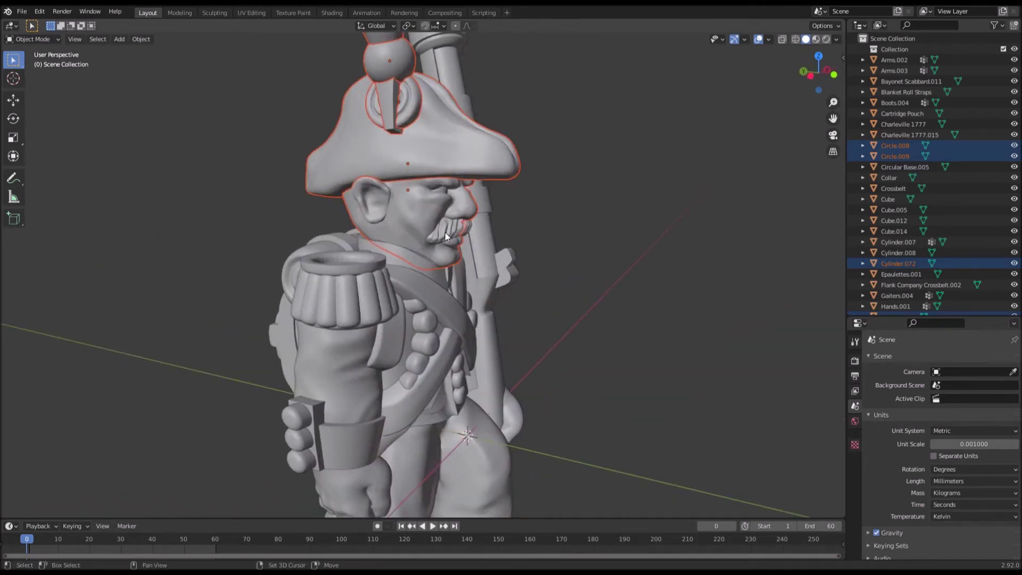
# Add the moustache to the selection and make the head the active object.
pyautogui.moveTo(426, 212); pyautogui.dragTo(458, 242, button='middle')
pyautogui.keyDown('shift'); pyautogui.click(468, 243); pyautogui.keyUp('shift')
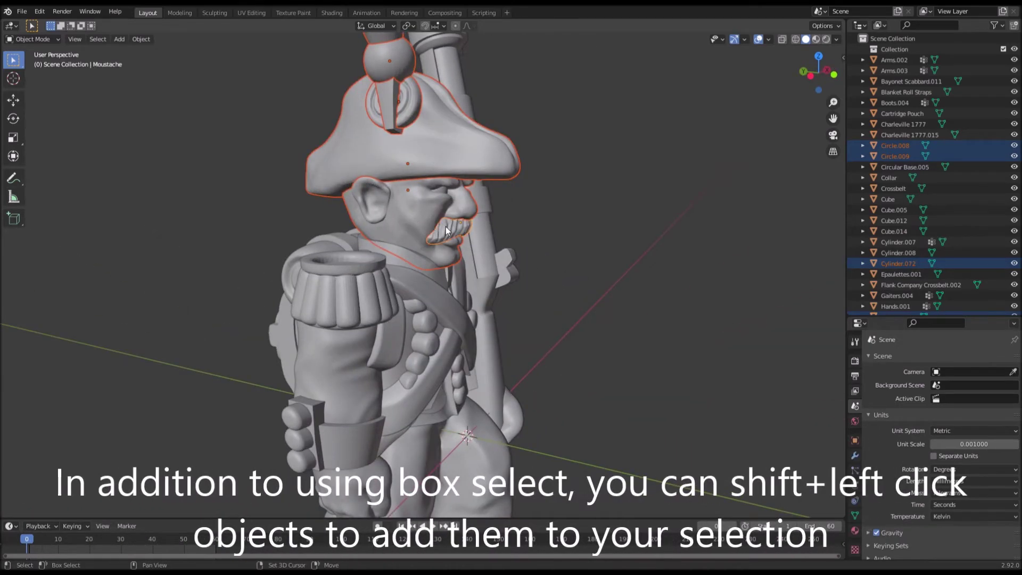
pyautogui.scroll(3, 504, 247)
pyautogui.scroll(-3, 461, 208)
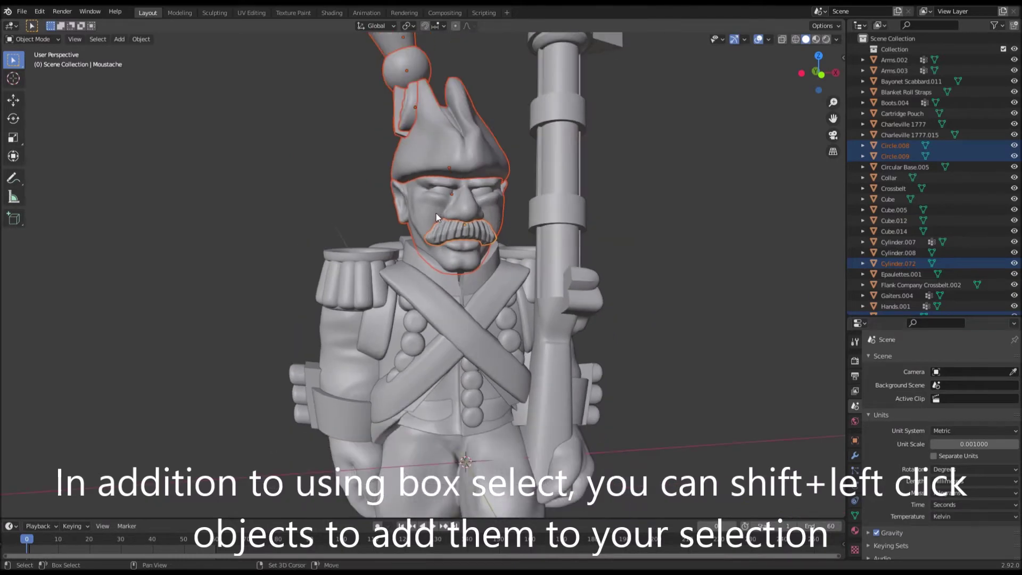
pyautogui.moveTo(457, 256); pyautogui.dragTo(427, 215, button='middle')
pyautogui.scroll(-3, 588, 273)
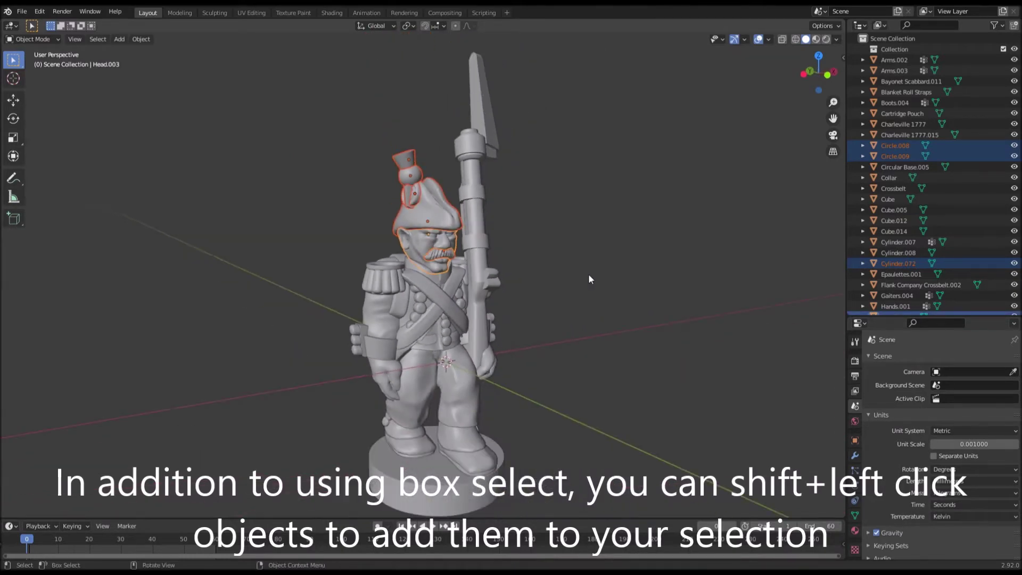
# Rotate the selected head, moustache, hat and plume around the global Z axis to turn the soldier's face sideways.
pyautogui.moveTo(589, 274); pyautogui.dragTo(563, 307, button='middle')
pyautogui.scroll(3, 556, 291)
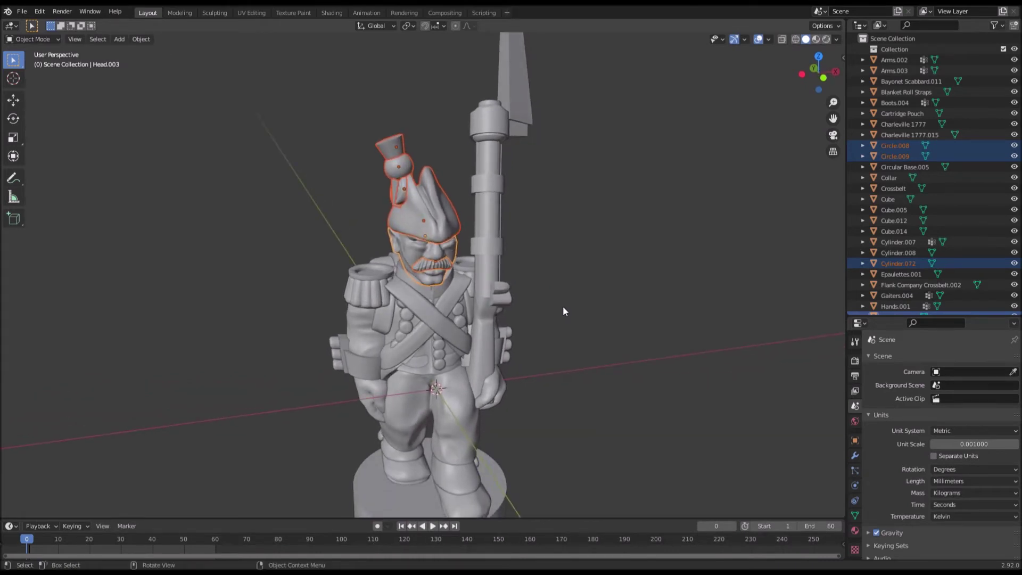
pyautogui.press('r')
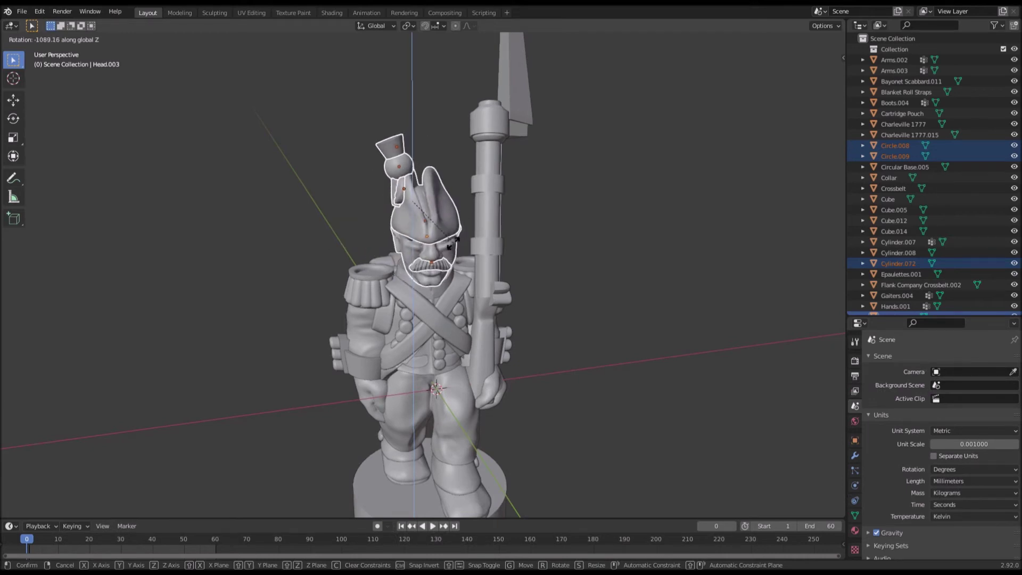
pyautogui.click(458, 282)
pyautogui.moveTo(462, 286); pyautogui.dragTo(560, 283, button='middle')
pyautogui.scroll(3, 564, 281)
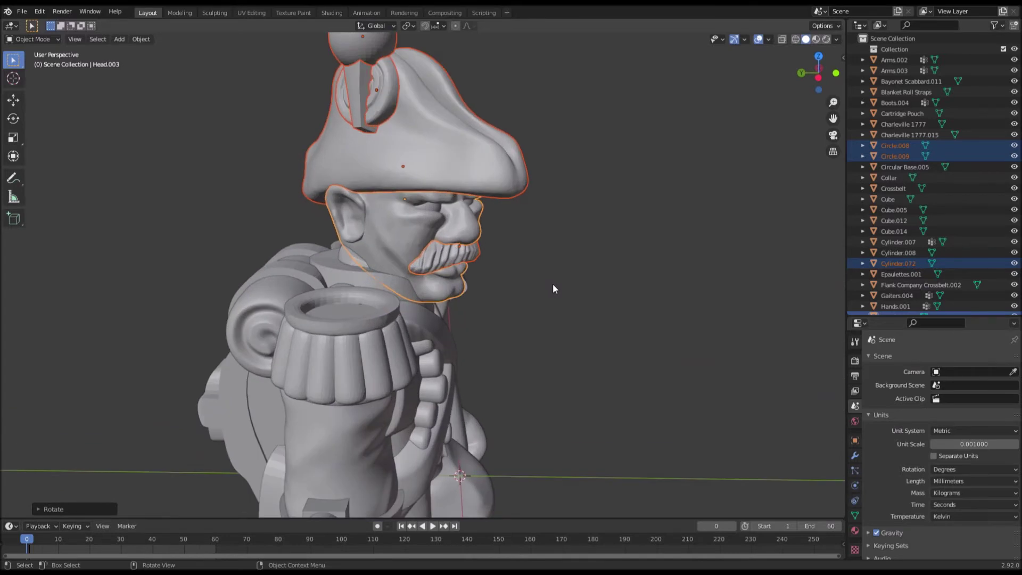
# Move the selected head, moustache, hat and plume about 0.14 mm along global Y and about 0.2 mm up along global Z.
pyautogui.press('g')
pyautogui.press('y')
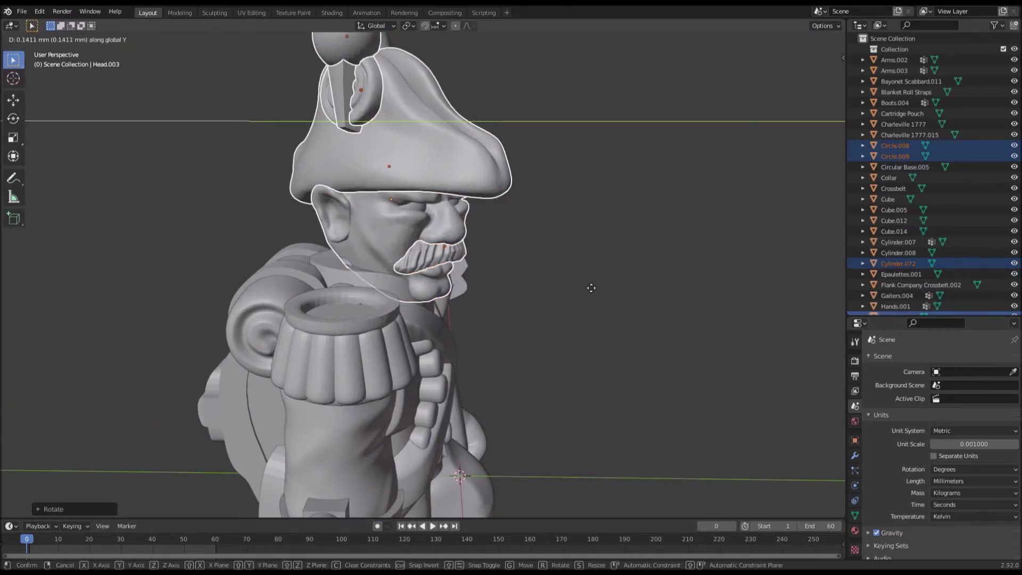
pyautogui.click(583, 288)
pyautogui.moveTo(583, 287); pyautogui.dragTo(689, 289, button='middle')
pyautogui.press('g')
pyautogui.press('z')
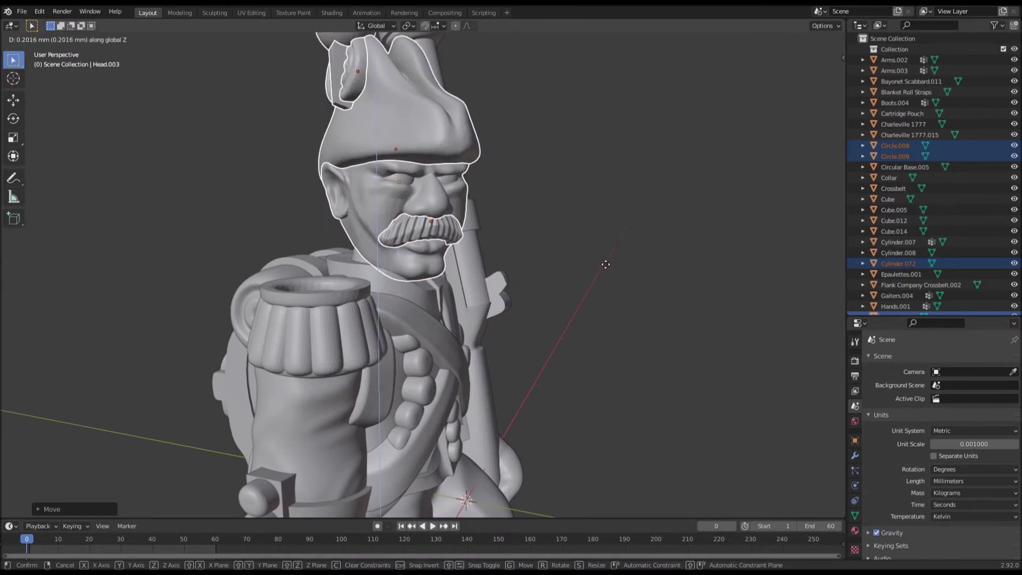
pyautogui.click(604, 269)
# Rotate the shifted head, moustache, hat and plume around the global Z axis.
pyautogui.press('r')
pyautogui.moveTo(601, 272); pyautogui.dragTo(572, 263, button='middle')
pyautogui.press('z')
pyautogui.click(651, 275)
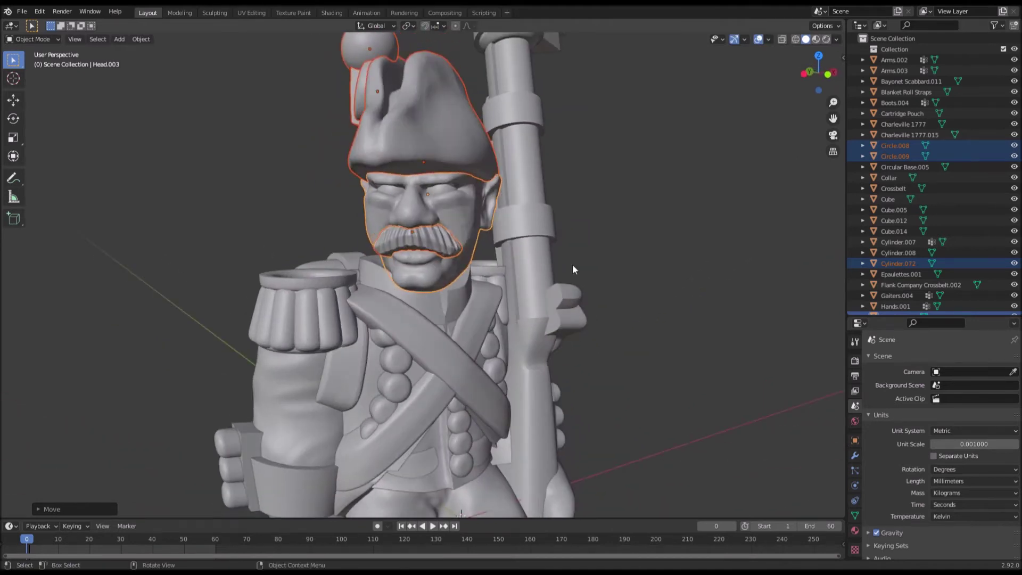
# Undo the last moves and rotations of the head, moustache, hat and plume.
pyautogui.scroll(-2, 564, 266)
pyautogui.hotkey('ctrl', 'z')
pyautogui.hotkey('ctrl', 'z')
pyautogui.hotkey('ctrl', 'z')
pyautogui.hotkey('ctrl', 'z')
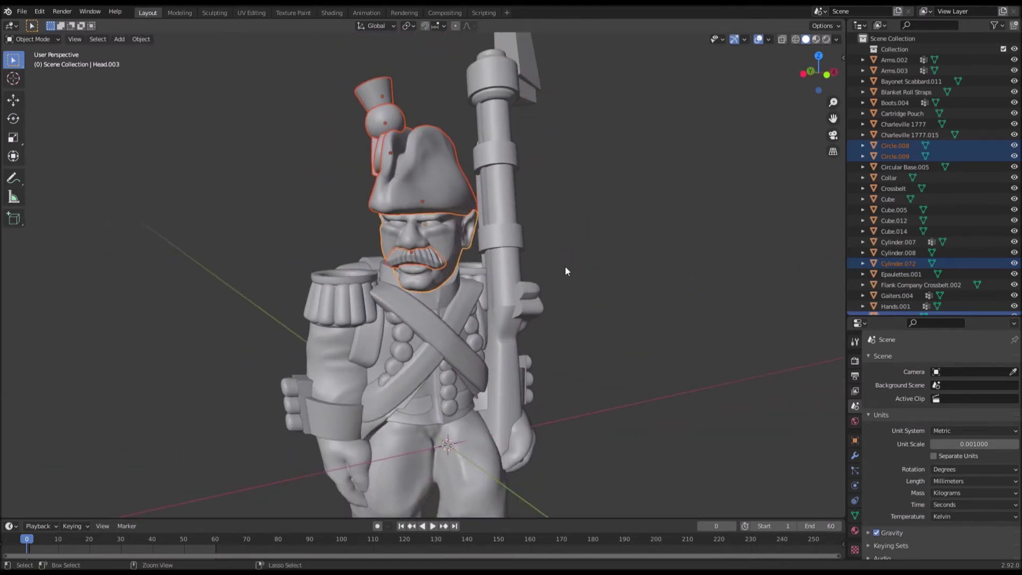
# Join the selected hat, plume and moustache to the active head object as one mesh.
pyautogui.moveTo(564, 266); pyautogui.dragTo(398, 177, button='middle')
pyautogui.scroll(4, 519, 267)
pyautogui.moveTo(438, 213); pyautogui.dragTo(377, 202, button='middle')
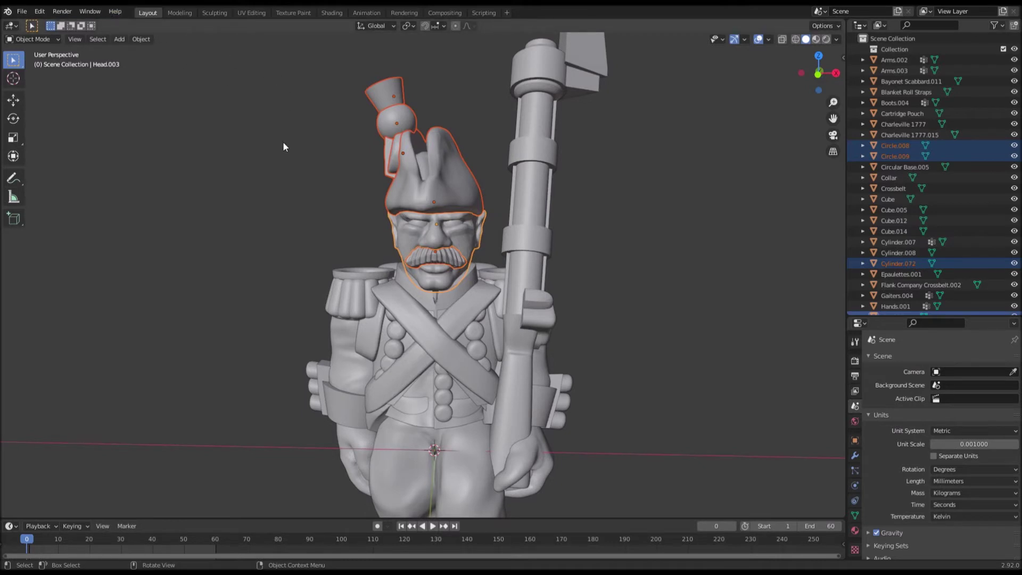
pyautogui.moveTo(283, 147); pyautogui.dragTo(457, 214, button='middle')
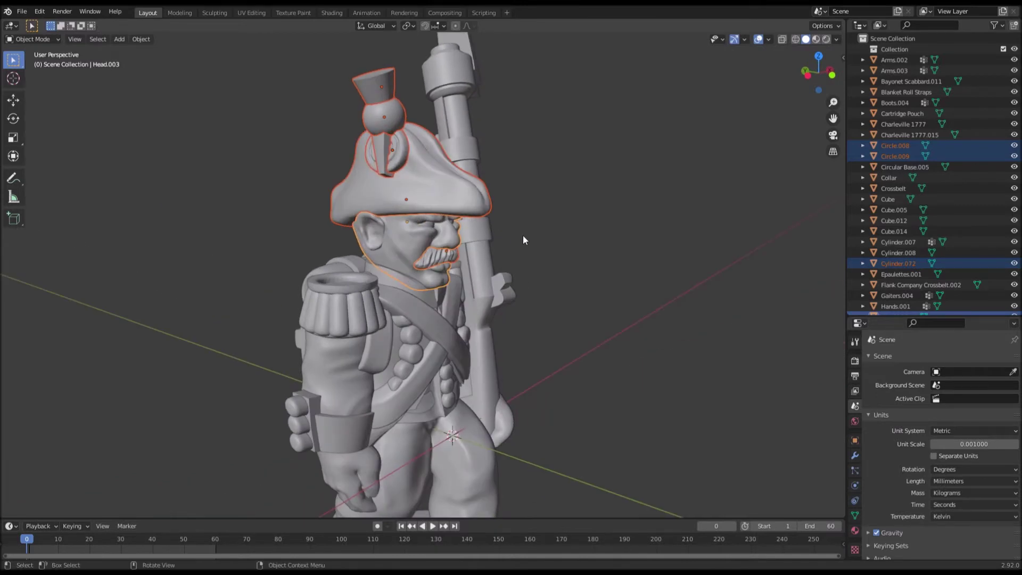
pyautogui.moveTo(522, 234); pyautogui.dragTo(481, 213, button='middle')
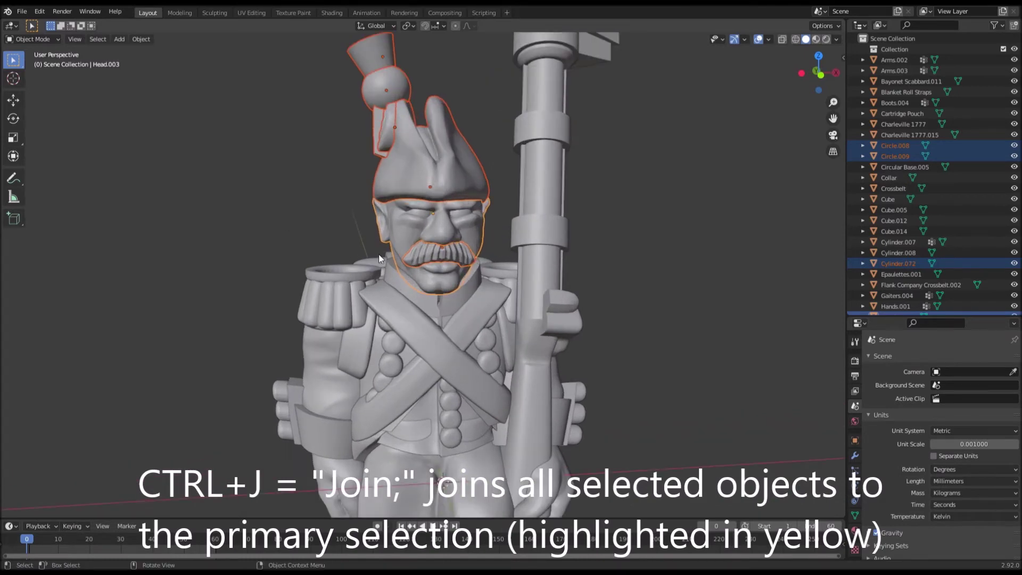
pyautogui.hotkey('ctrl', 'j')
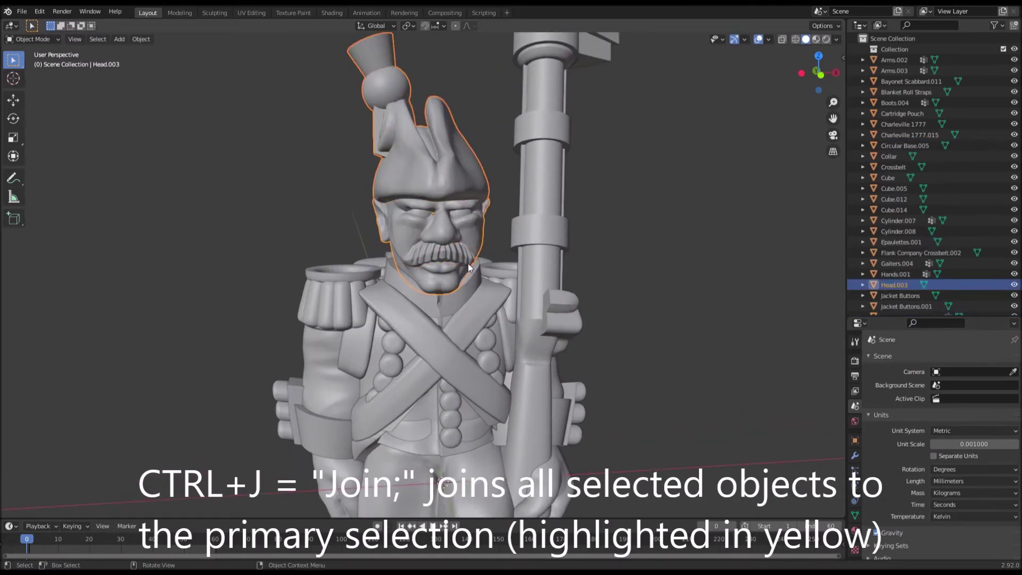
# Rotate the joined head around the global Z axis so the face turns toward the musket.
pyautogui.scroll(3, 404, 199)
pyautogui.moveTo(404, 199); pyautogui.dragTo(435, 187, button='middle')
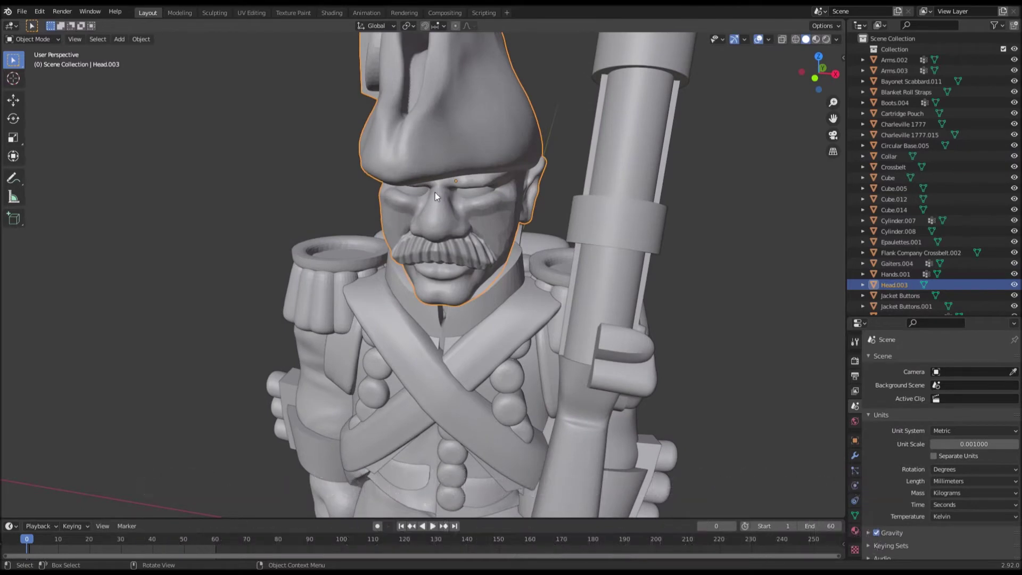
pyautogui.moveTo(487, 210); pyautogui.dragTo(372, 206, button='middle')
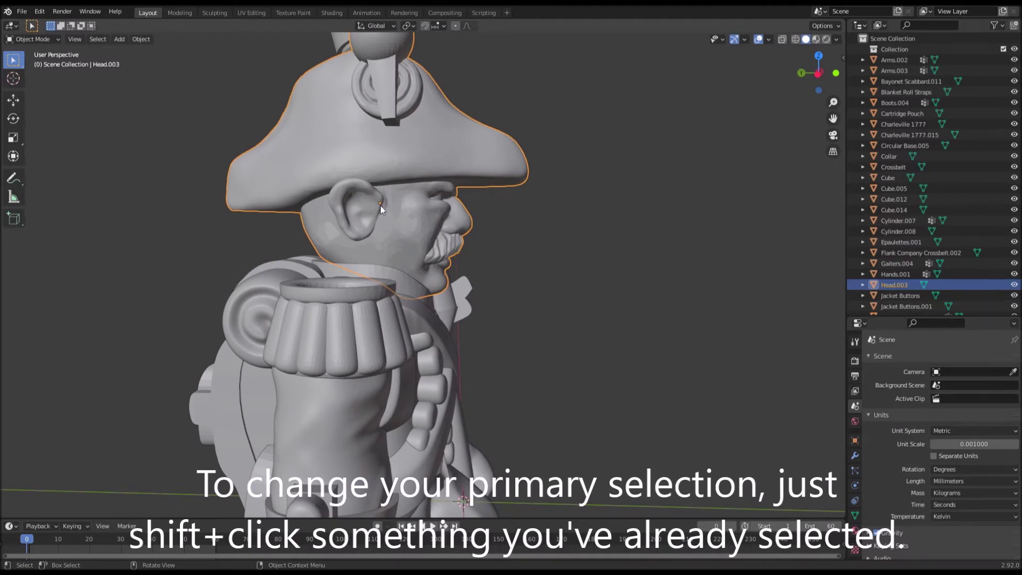
pyautogui.moveTo(455, 228); pyautogui.dragTo(571, 288, button='middle')
pyautogui.press('r')
pyautogui.press('z')
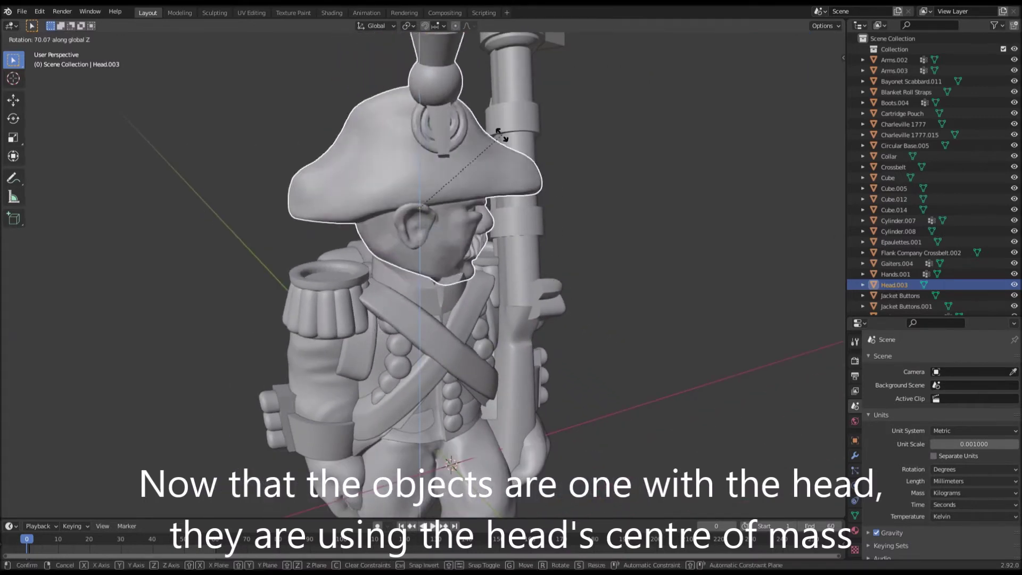
pyautogui.click(506, 254)
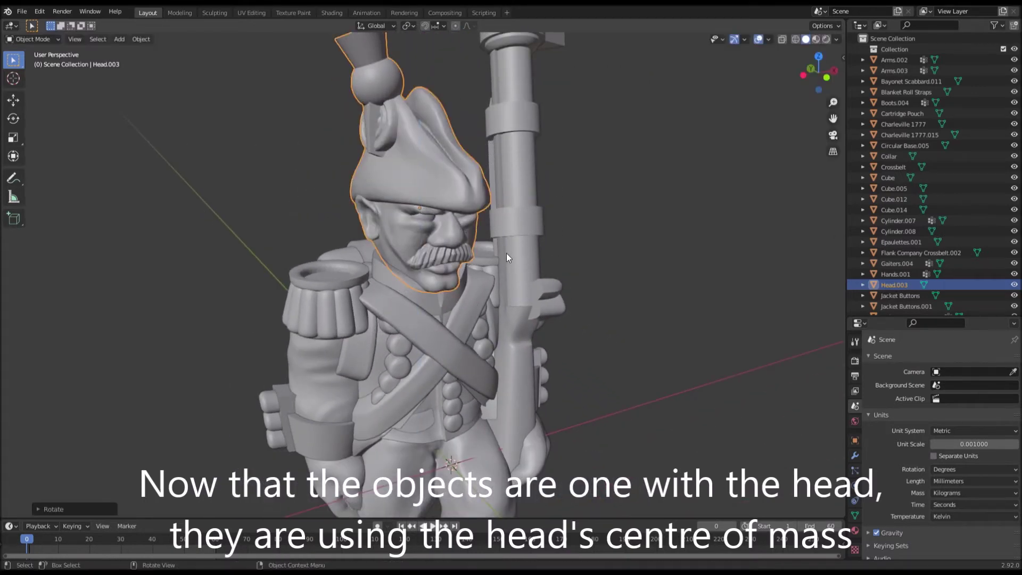
# Rotate the joined head around the global Z axis in the opposite direction so the face looks away from the musket.
pyautogui.press('n')
pyautogui.press('n')
pyautogui.moveTo(447, 272); pyautogui.dragTo(533, 298, button='middle')
pyautogui.press('r')
pyautogui.press('z')
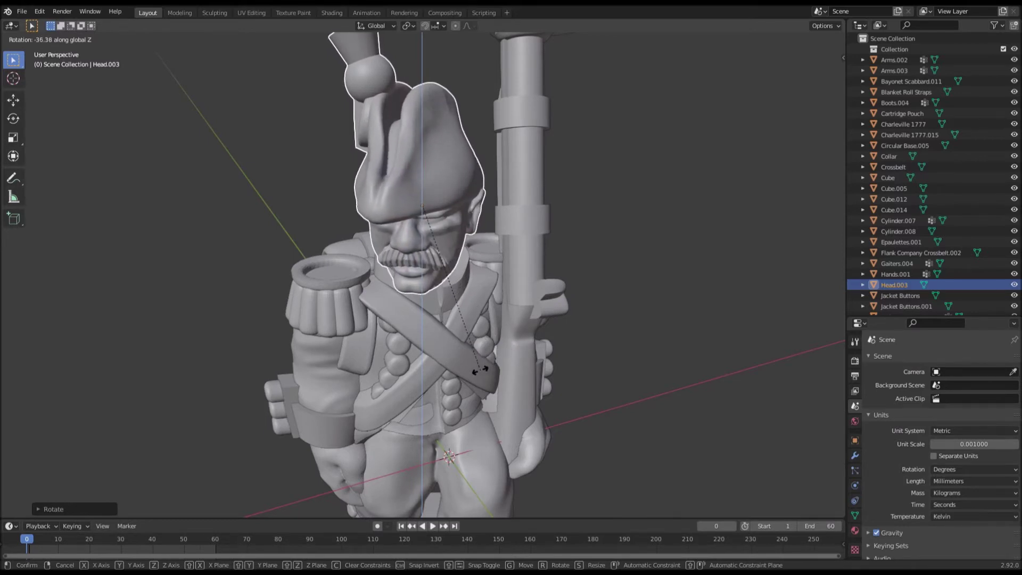
pyautogui.click(468, 352)
pyautogui.moveTo(469, 351); pyautogui.dragTo(396, 304, button='middle')
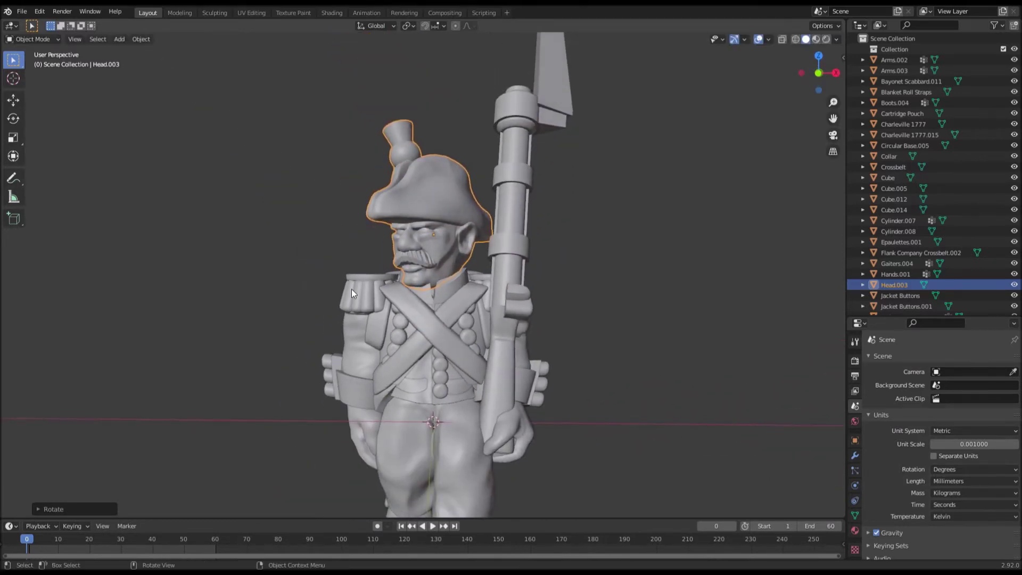
# Clear the selection and bring up the file export formats.
pyautogui.hotkey('alt', 'a')
pyautogui.click(22, 11)
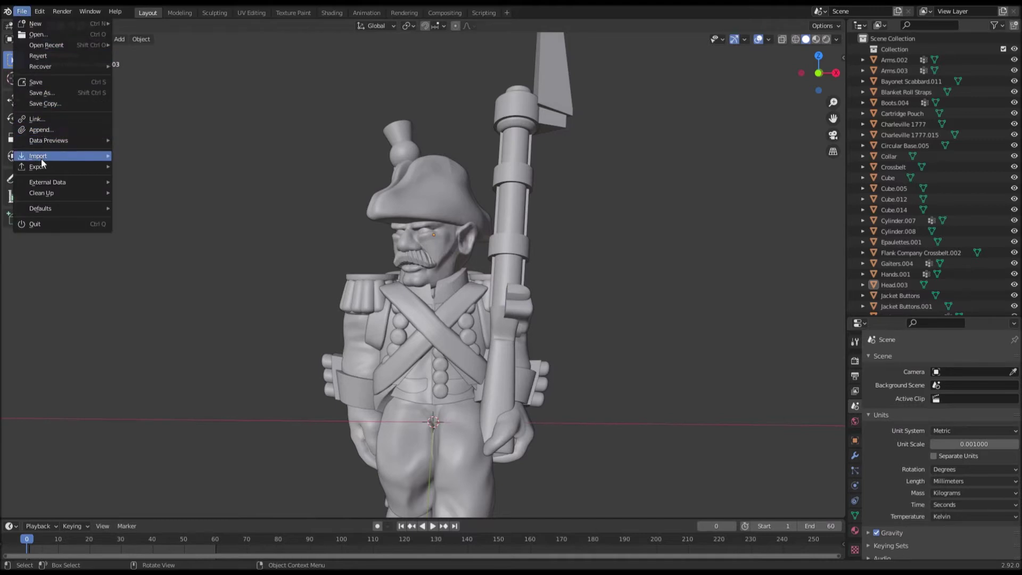
pyautogui.moveTo(43, 165)
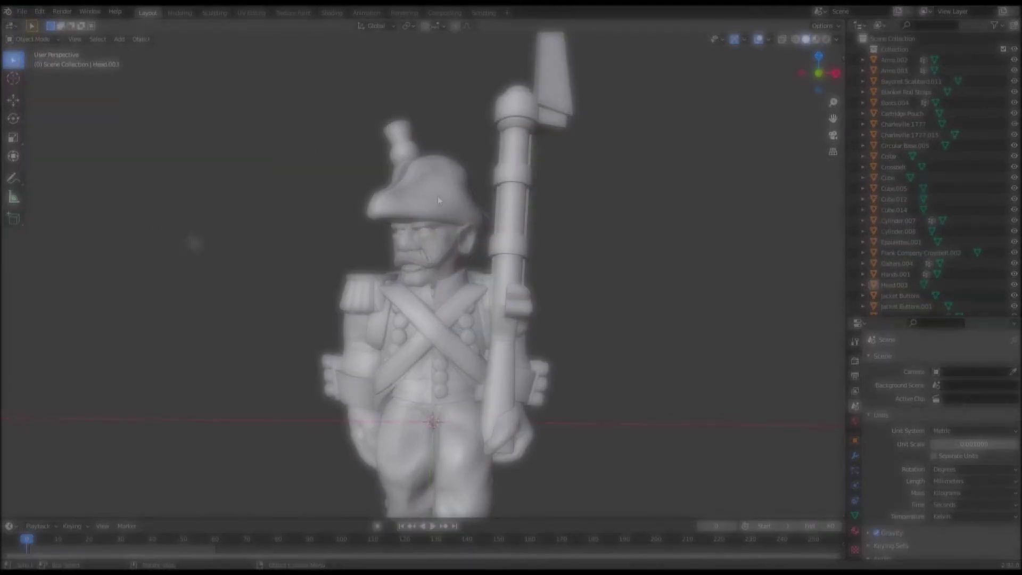
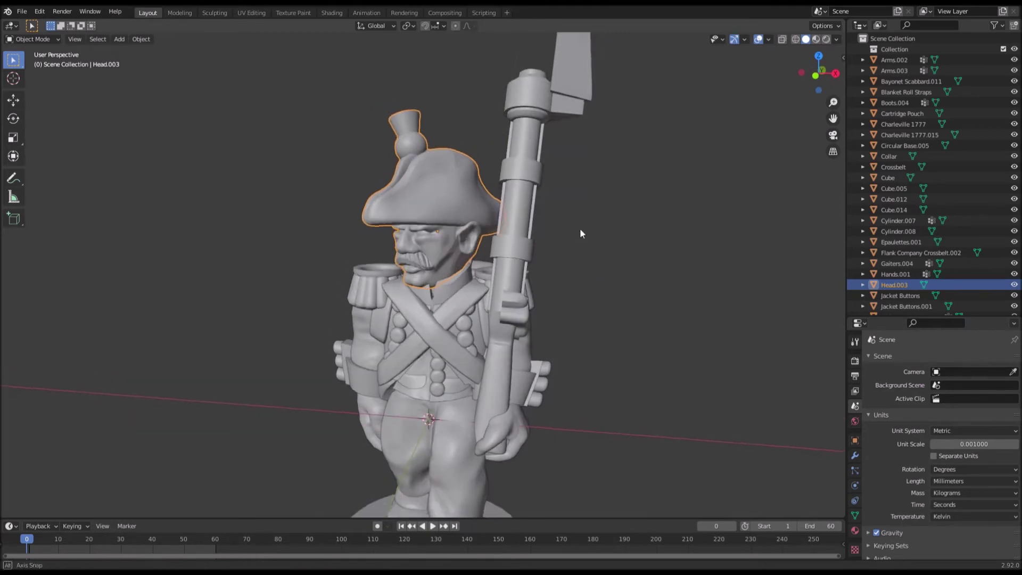
# Turn the selected head back around the global Z axis so the soldier faces the musket side.
pyautogui.press('r')
pyautogui.press('z')
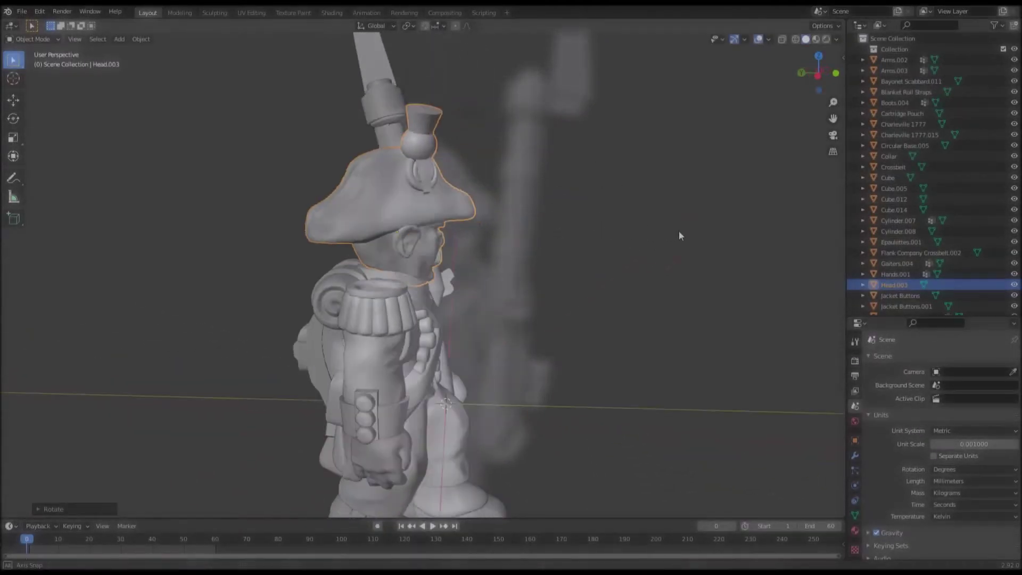
pyautogui.moveTo(679, 235); pyautogui.dragTo(556, 228, button='middle')
pyautogui.scroll(-3, 556, 228)
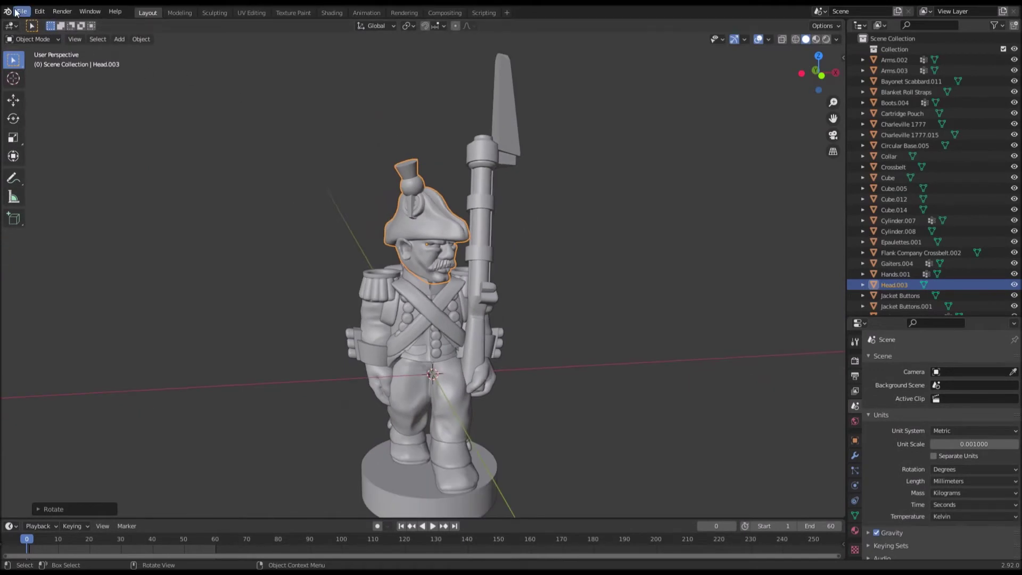
# Look up the export options available for the re-posed model.
pyautogui.click(16, 11)
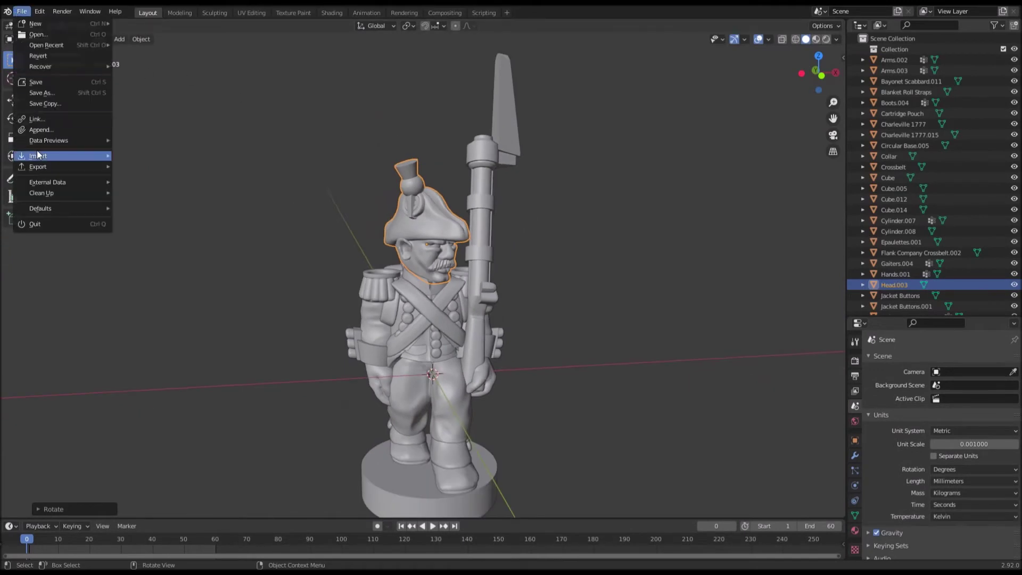
pyautogui.moveTo(48, 167)
pyautogui.click(138, 219)
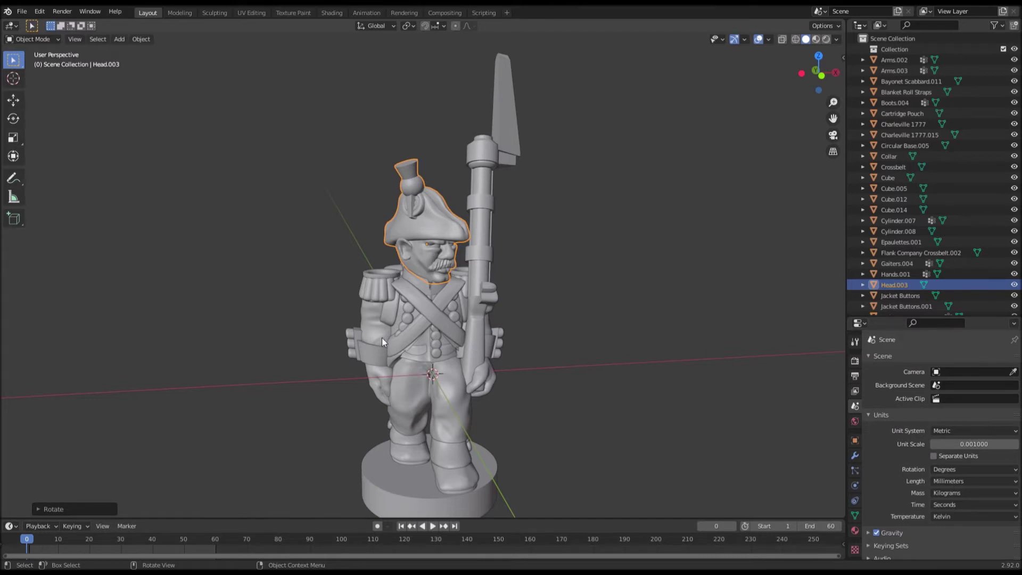
# Clear the joined head's rotation to reset its orientation.
pyautogui.scroll(5, 382, 337)
pyautogui.scroll(-3, 421, 330)
pyautogui.moveTo(421, 331); pyautogui.dragTo(456, 335, button='middle')
pyautogui.scroll(2, 456, 335)
pyautogui.moveTo(536, 327); pyautogui.dragTo(527, 327, button='middle')
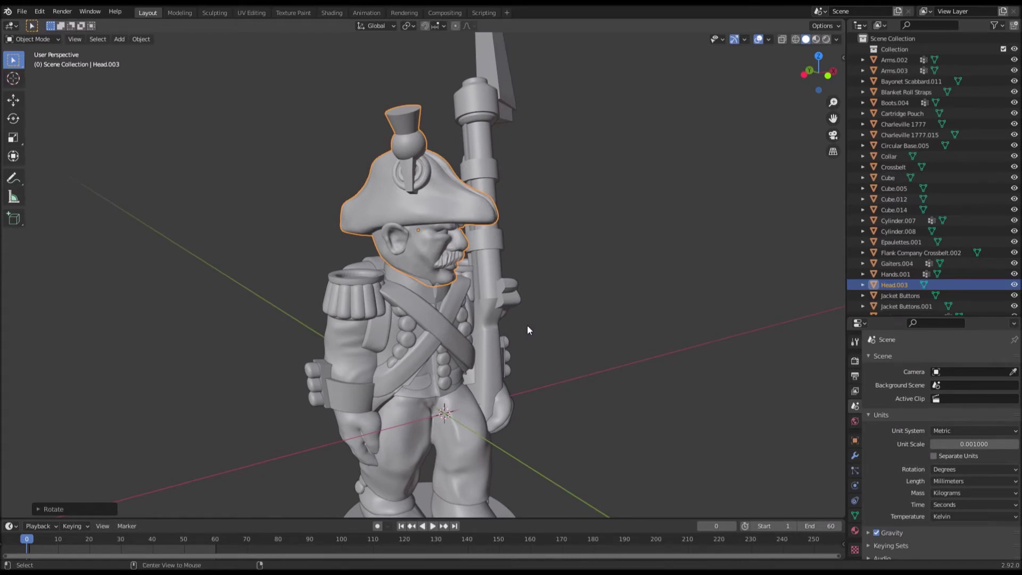
pyautogui.hotkey('alt', 'r')
# Rotate the head around the global X axis to tilt it backwards, and clear the selection.
pyautogui.moveTo(527, 325)
pyautogui.mouseDown(button='middle')
pyautogui.moveTo(627, 317)
pyautogui.moveTo(495, 322)
pyautogui.moveTo(589, 315)
pyautogui.moveTo(537, 321)
pyautogui.mouseUp(button='middle')
pyautogui.press('r')
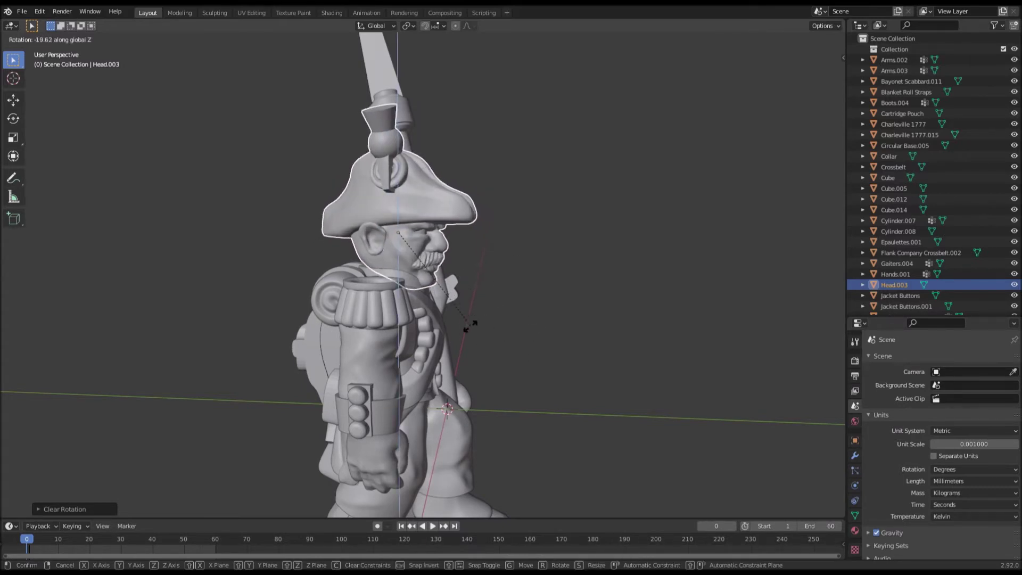
pyautogui.press('x')
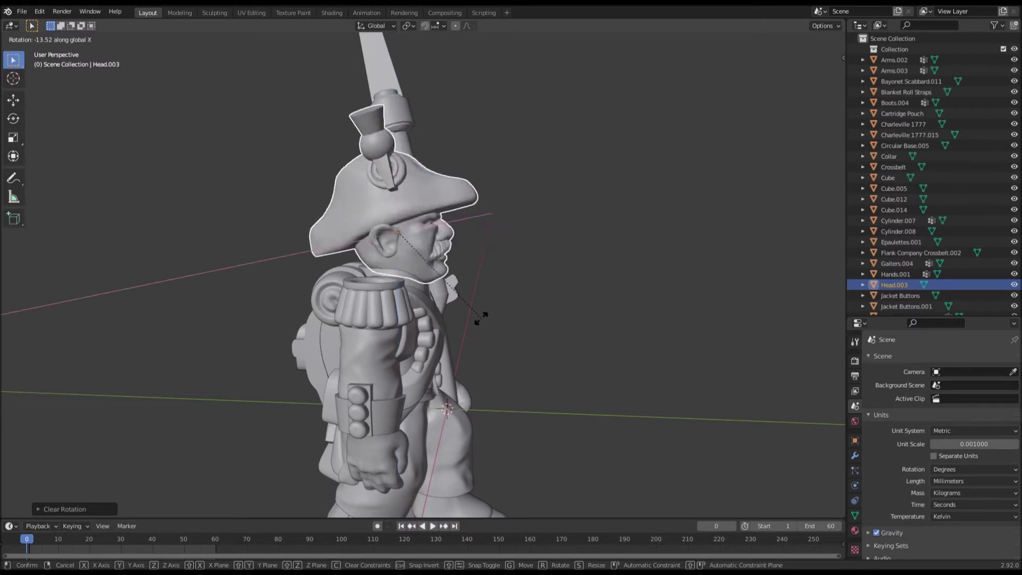
pyautogui.click(481, 255)
pyautogui.click(530, 261)
pyautogui.moveTo(530, 261); pyautogui.dragTo(561, 304, button='middle')
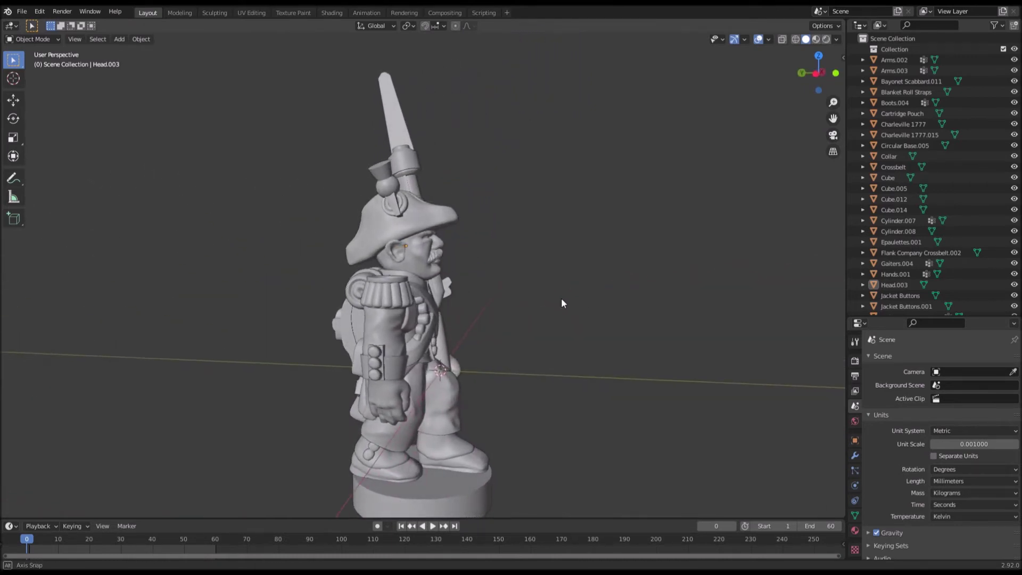
# Examine from the side and below how the tilted hat's rear brim sits above the blanket roll, checking for unsupported islands.
pyautogui.scroll(3, 561, 299)
pyautogui.moveTo(561, 302); pyautogui.dragTo(457, 233, button='middle')
pyautogui.moveTo(474, 277); pyautogui.dragTo(504, 273, button='middle')
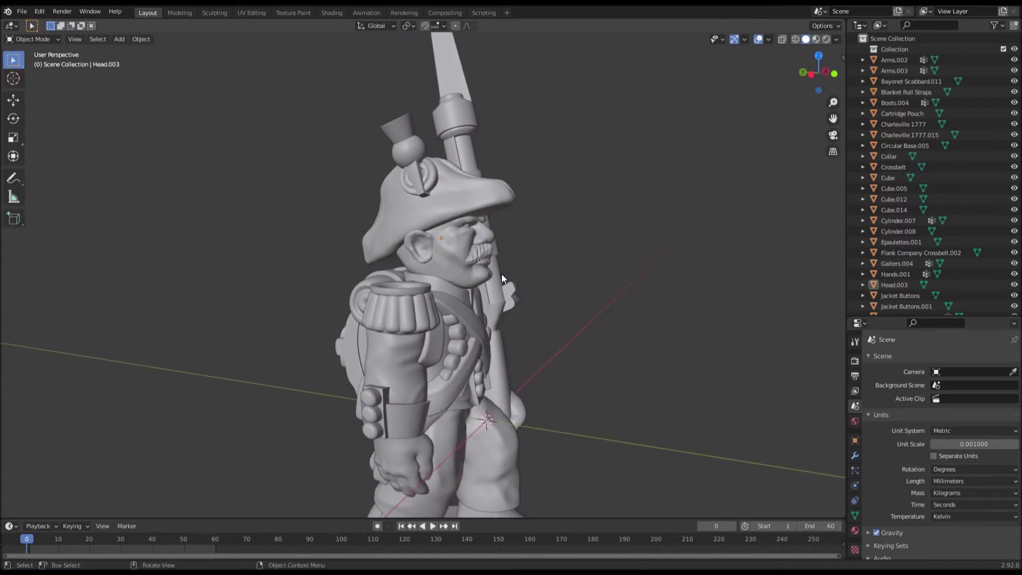
pyautogui.moveTo(501, 273); pyautogui.dragTo(477, 315, button='middle')
pyautogui.scroll(8, 497, 315)
pyautogui.scroll(-8, 474, 315)
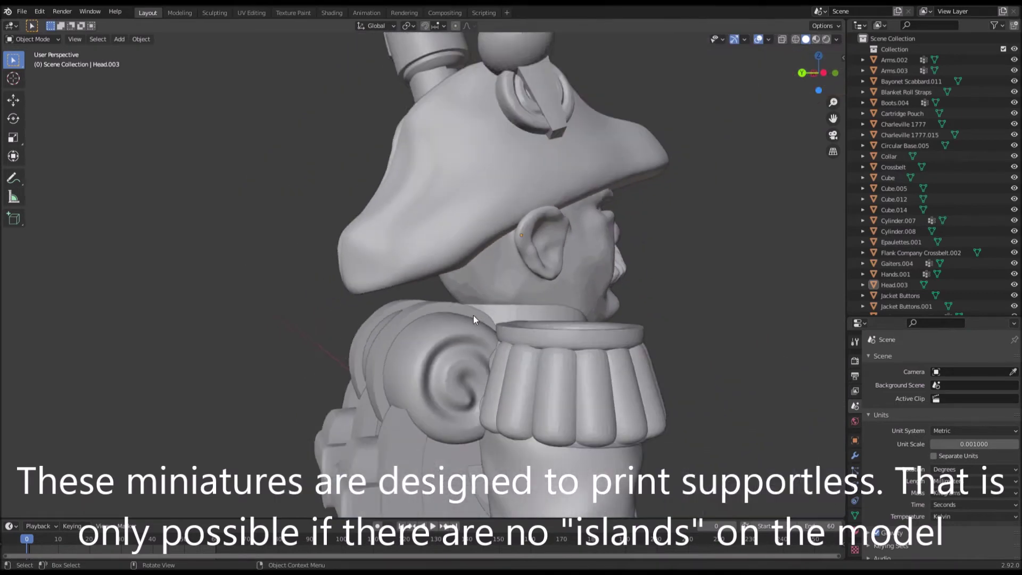
pyautogui.scroll(-4, 470, 315)
pyautogui.scroll(8, 455, 349)
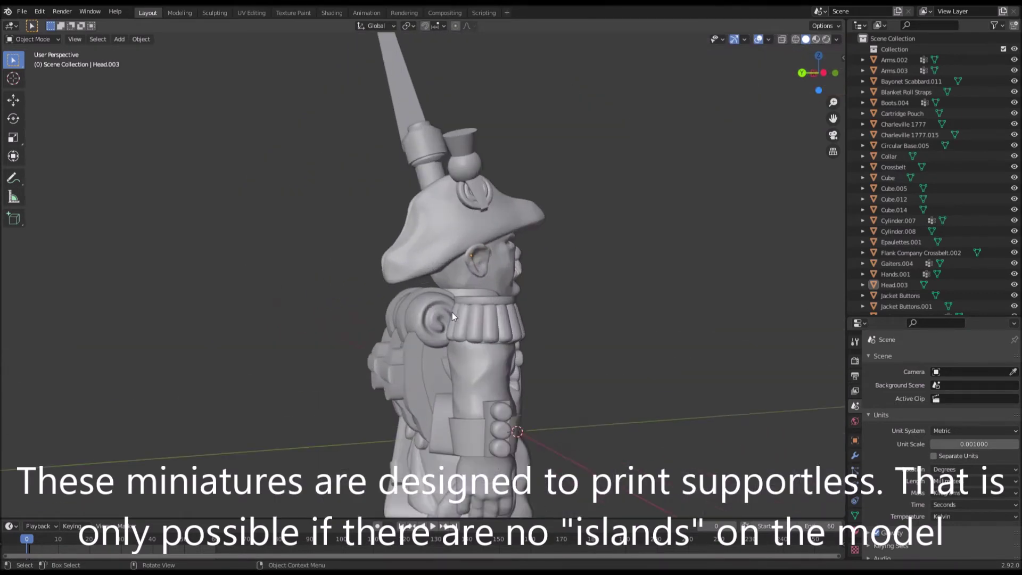
pyautogui.scroll(2, 458, 350)
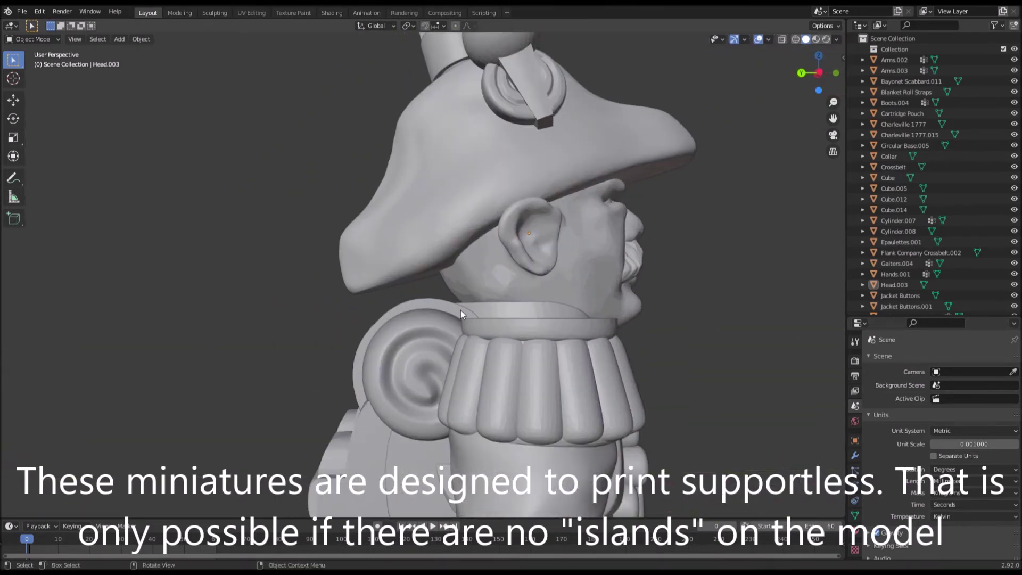
pyautogui.moveTo(444, 288); pyautogui.dragTo(435, 290, button='middle')
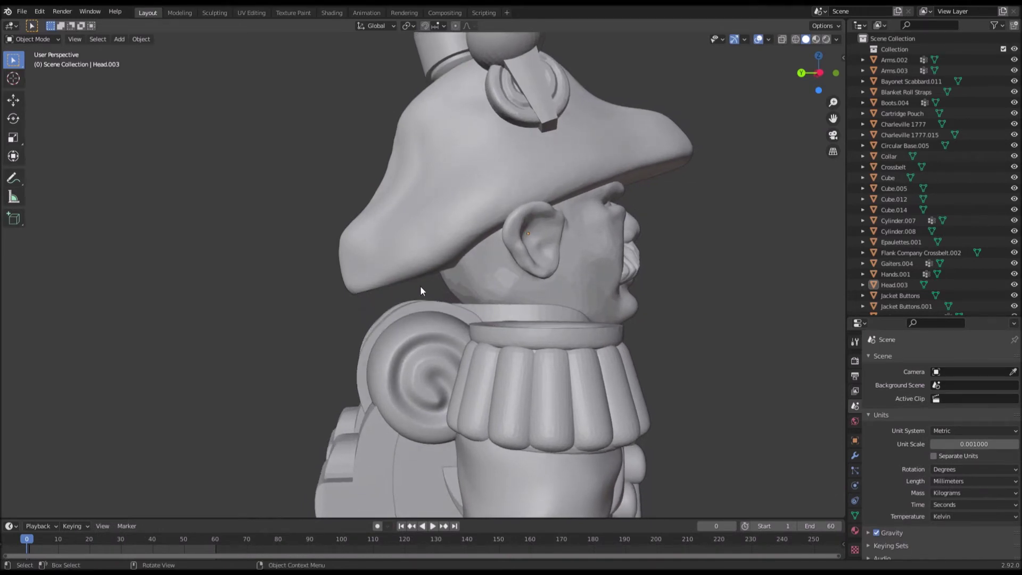
pyautogui.scroll(-10, 455, 285)
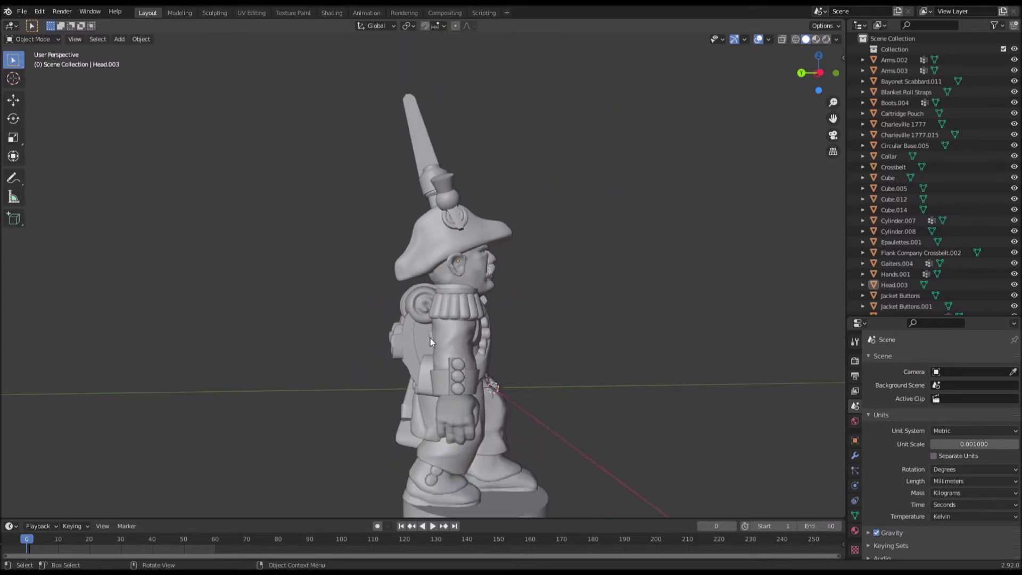
pyautogui.moveTo(430, 338); pyautogui.dragTo(391, 337, button='middle')
pyautogui.scroll(3, 392, 337)
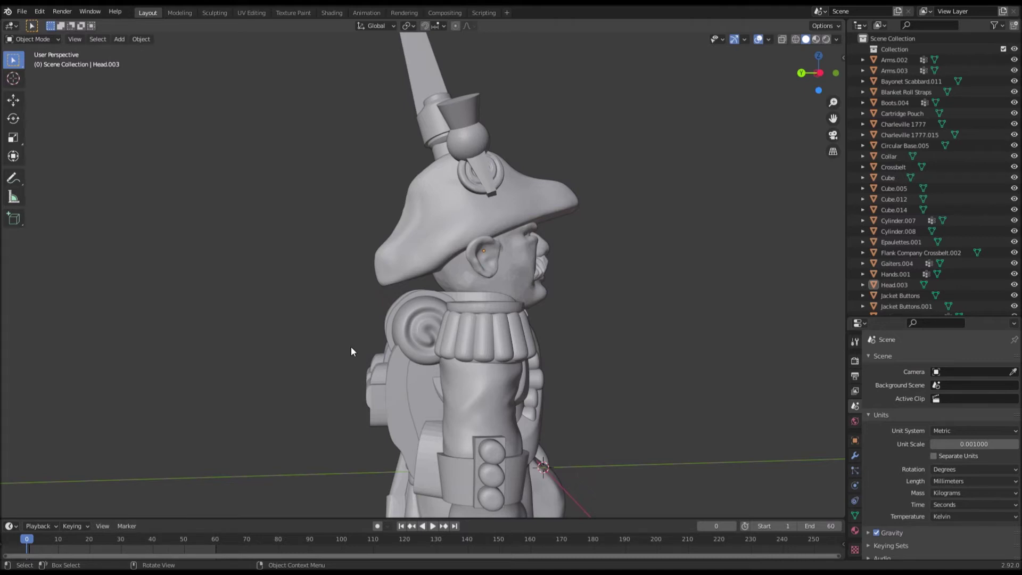
# Box-select the blanket roll, its straps and the backpack parts on the soldier's back and hide them.
pyautogui.moveTo(352, 352); pyautogui.dragTo(332, 331, button='middle')
pyautogui.moveTo(331, 329); pyautogui.dragTo(386, 367)
pyautogui.moveTo(408, 408); pyautogui.dragTo(407, 409)
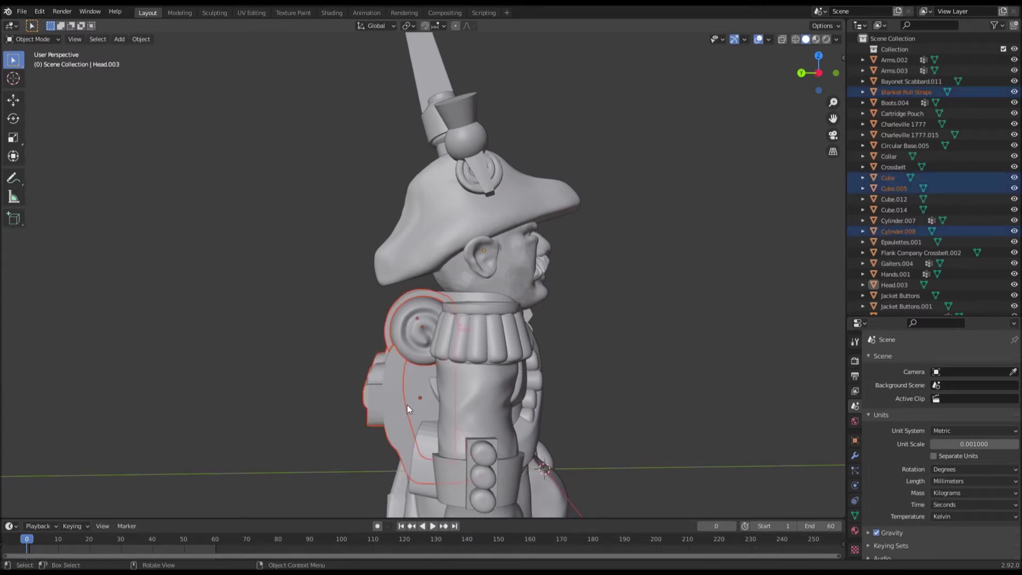
pyautogui.press('h')
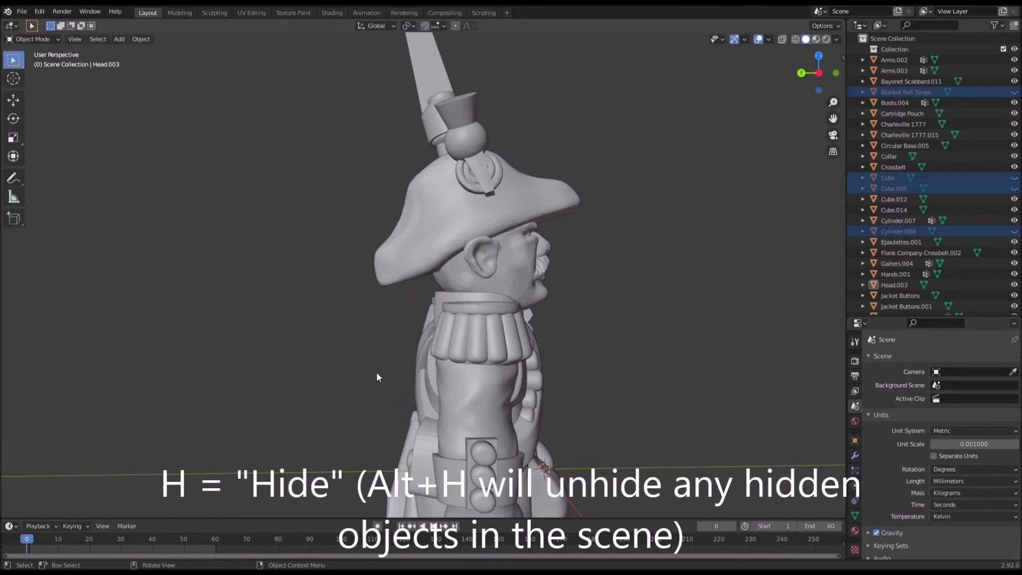
pyautogui.scroll(-2, 367, 363)
pyautogui.scroll(-4, 373, 357)
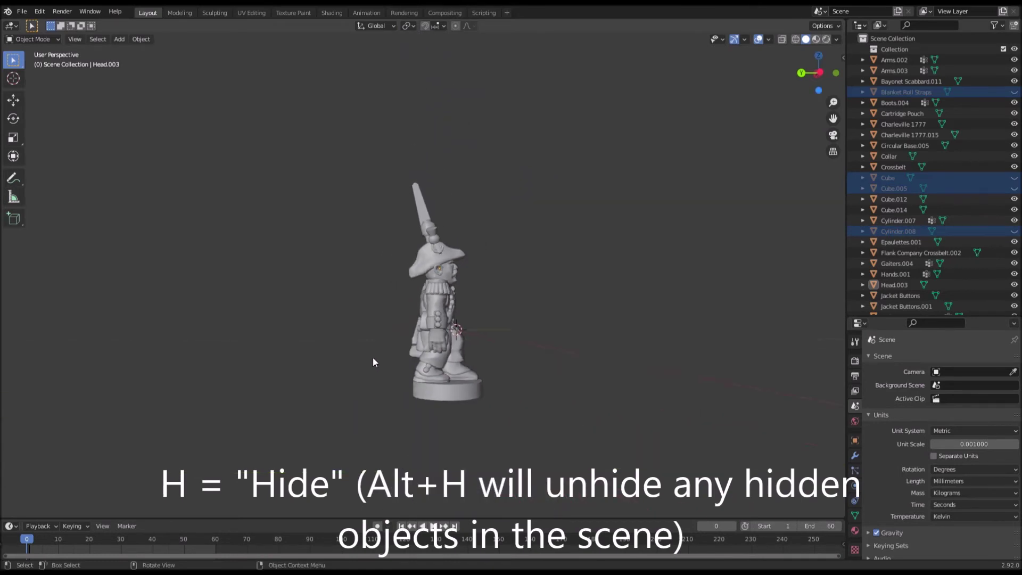
# Add a mesh plane to the scene at the miniature's origin.
pyautogui.scroll(2, 372, 362)
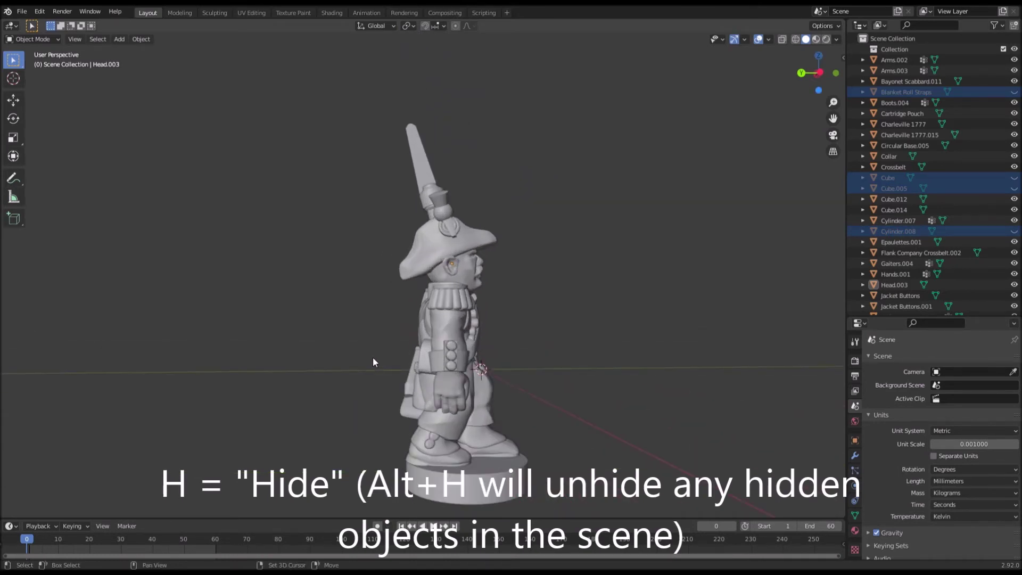
pyautogui.hotkey('shift', 'a')
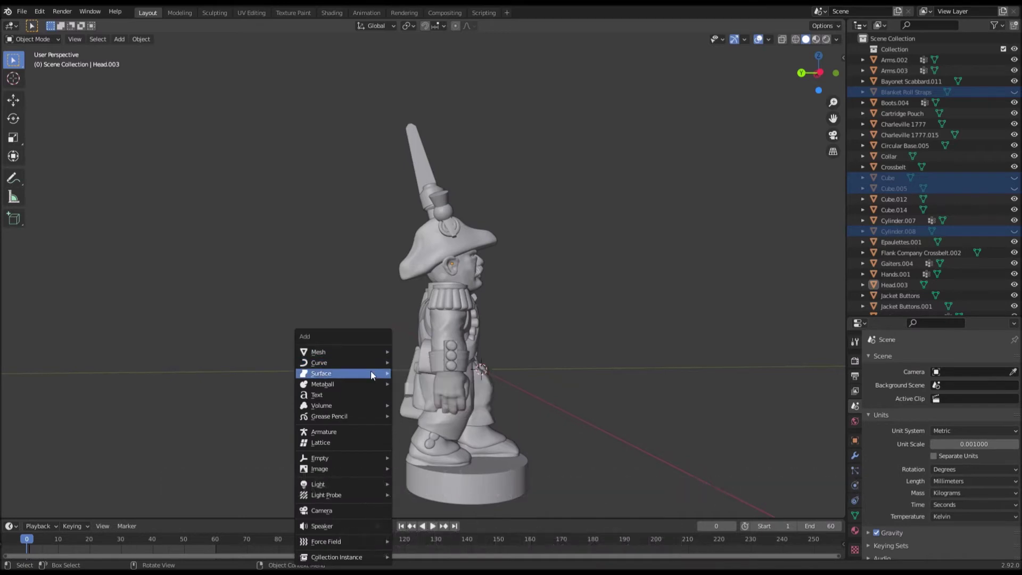
pyautogui.moveTo(367, 352)
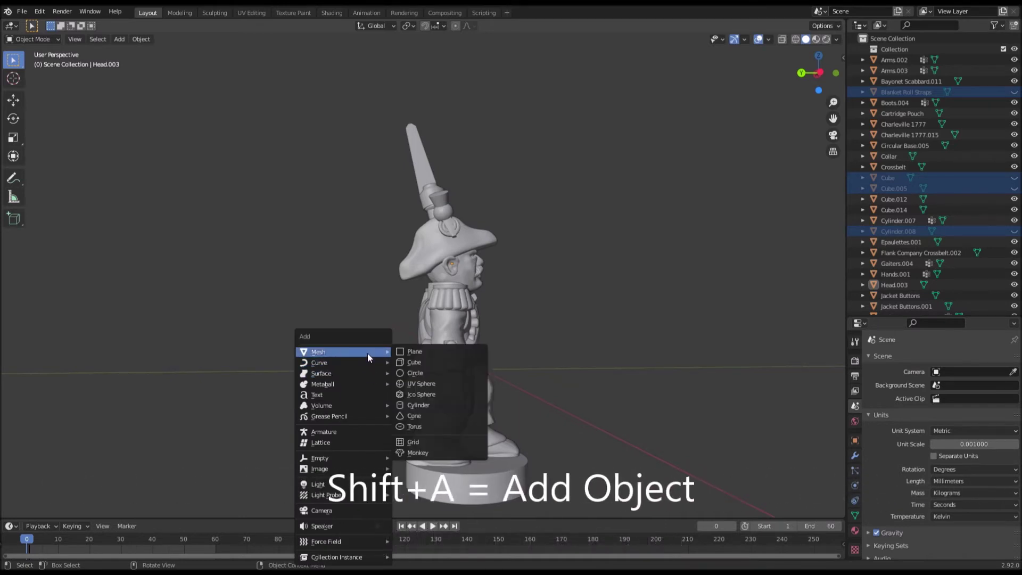
pyautogui.click(413, 352)
pyautogui.scroll(-3, 577, 366)
pyautogui.moveTo(577, 365); pyautogui.dragTo(575, 392, button='middle')
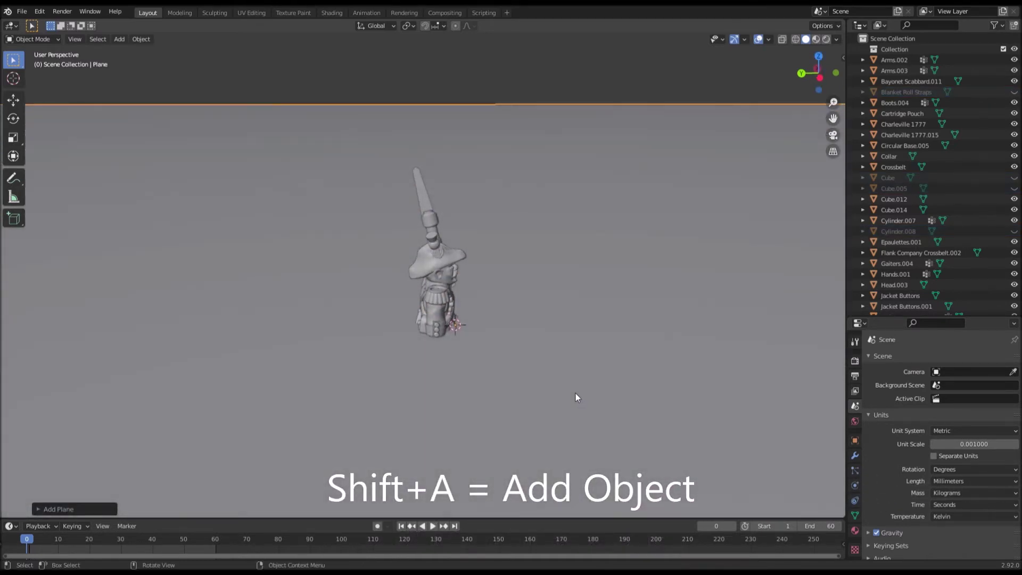
pyautogui.moveTo(385, 354); pyautogui.dragTo(540, 341, button='middle')
# Scale the plane down until it is only somewhat wider than the soldier miniature.
pyautogui.scroll(2, 586, 330)
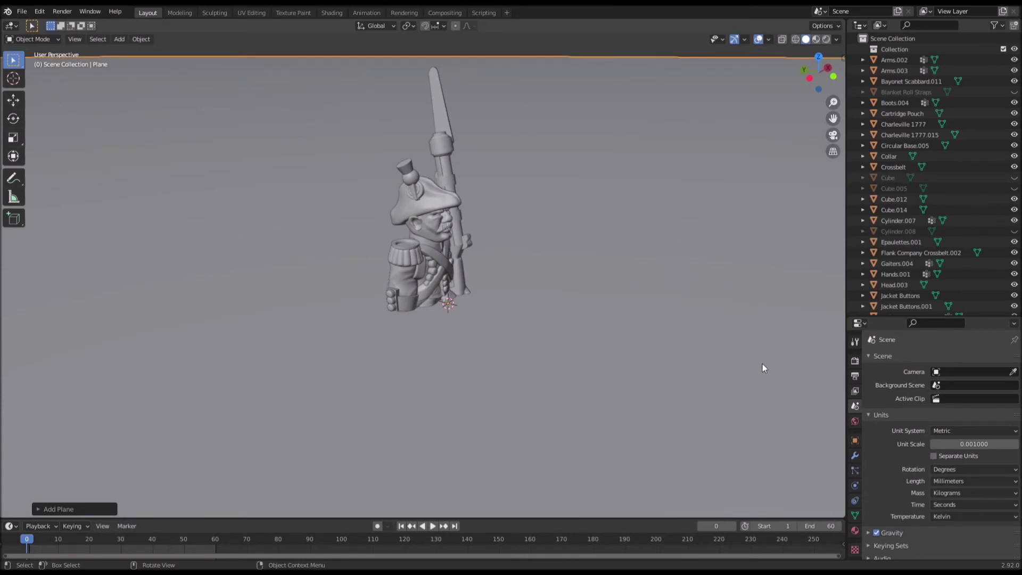
pyautogui.press('s')
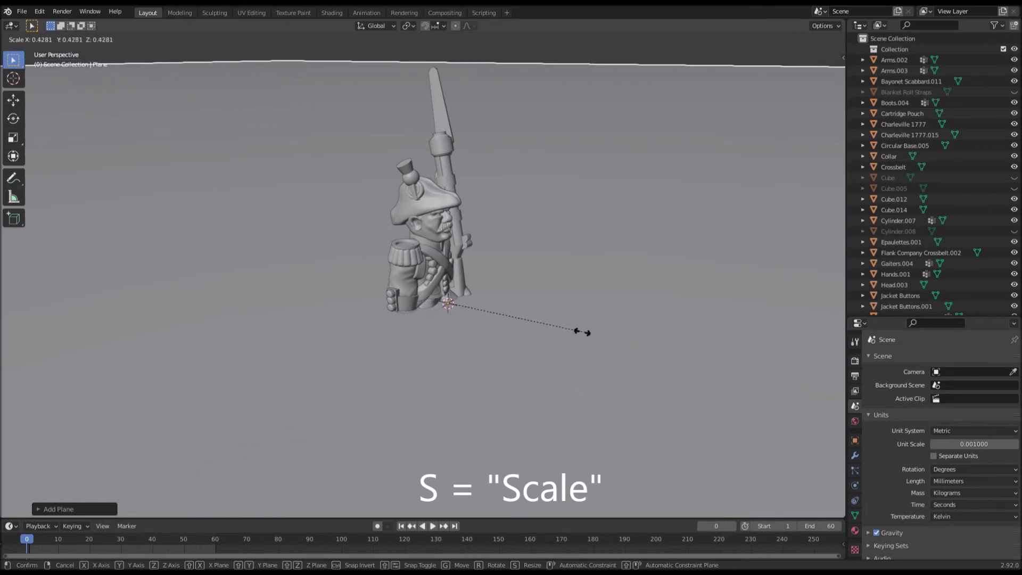
pyautogui.click(452, 301)
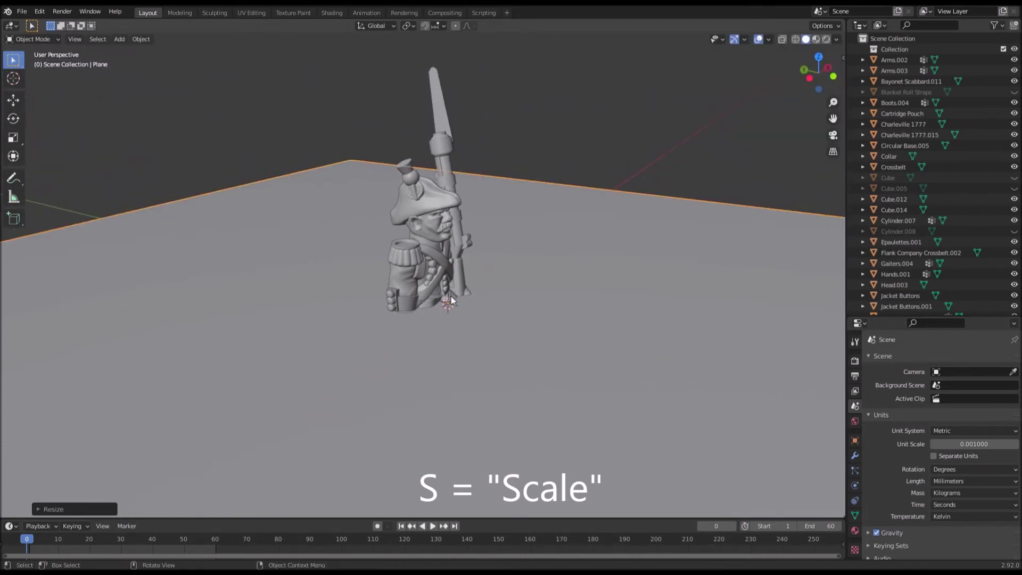
pyautogui.press('s')
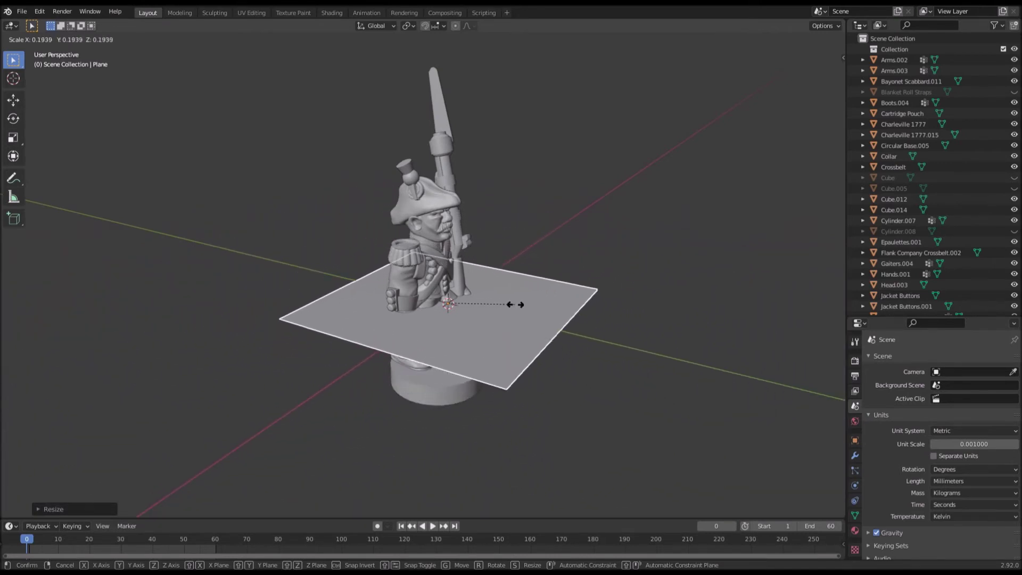
pyautogui.click(519, 323)
pyautogui.moveTo(519, 323); pyautogui.dragTo(541, 330, button='middle')
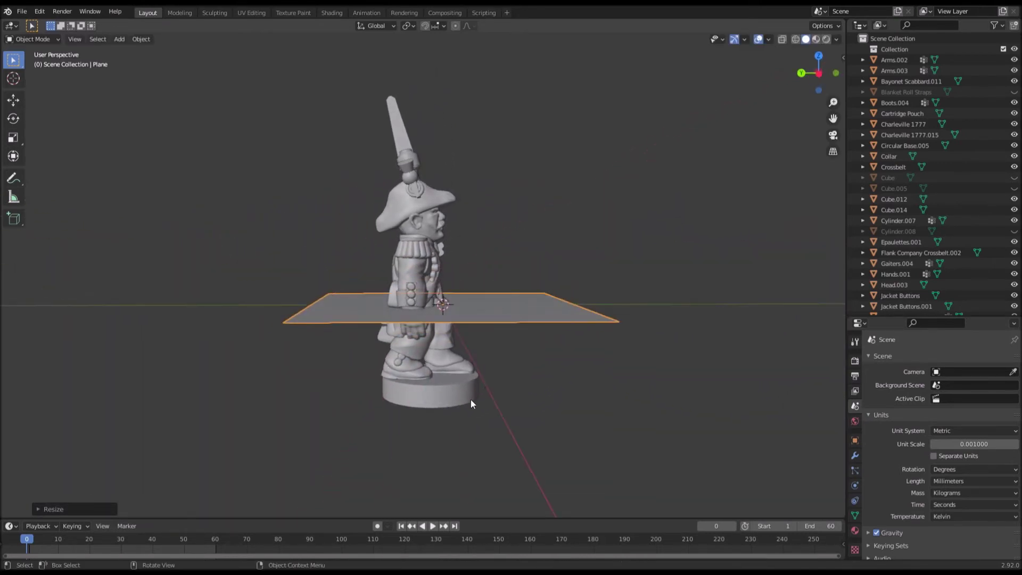
# Hide the circular base and select the plane, viewing the soldier from below the feet.
pyautogui.click(470, 400)
pyautogui.press('h')
pyautogui.click(523, 321)
pyautogui.moveTo(523, 323); pyautogui.dragTo(563, 312, button='middle')
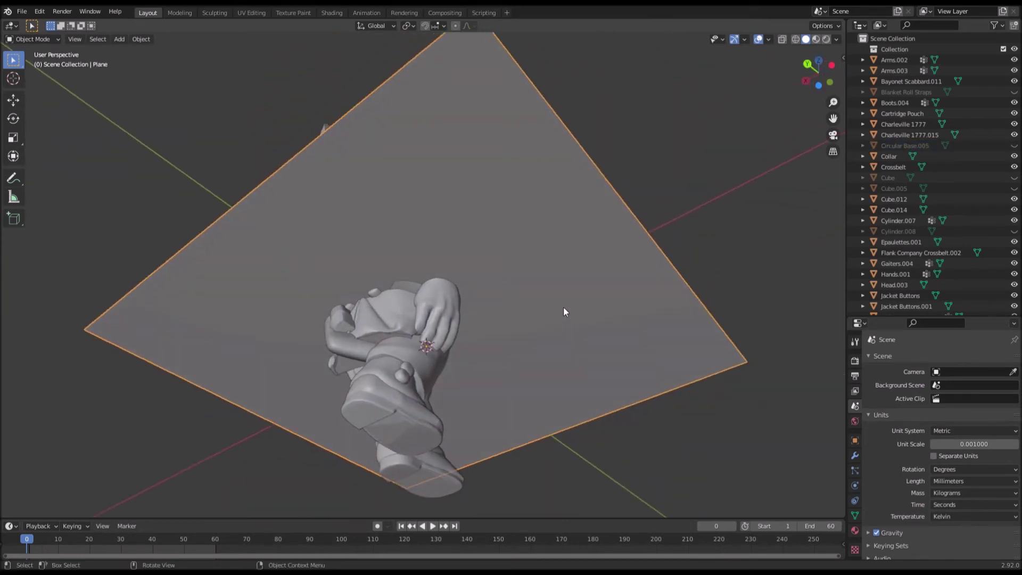
pyautogui.scroll(5, 561, 307)
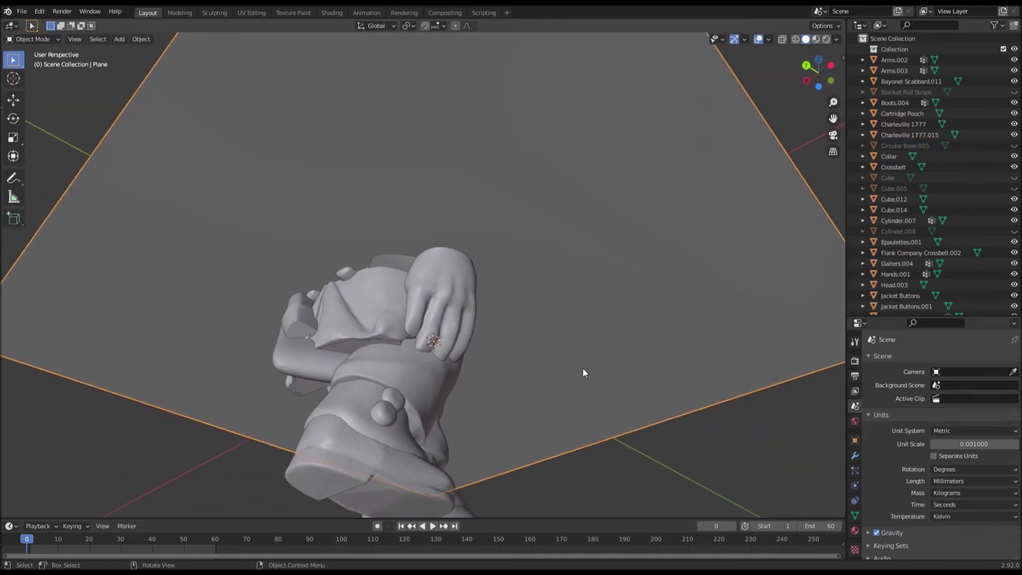
# Move the plane upward along the global Z axis through the body until the hat's rear brim pokes through, to check for islands.
pyautogui.press('g')
pyautogui.press('z')
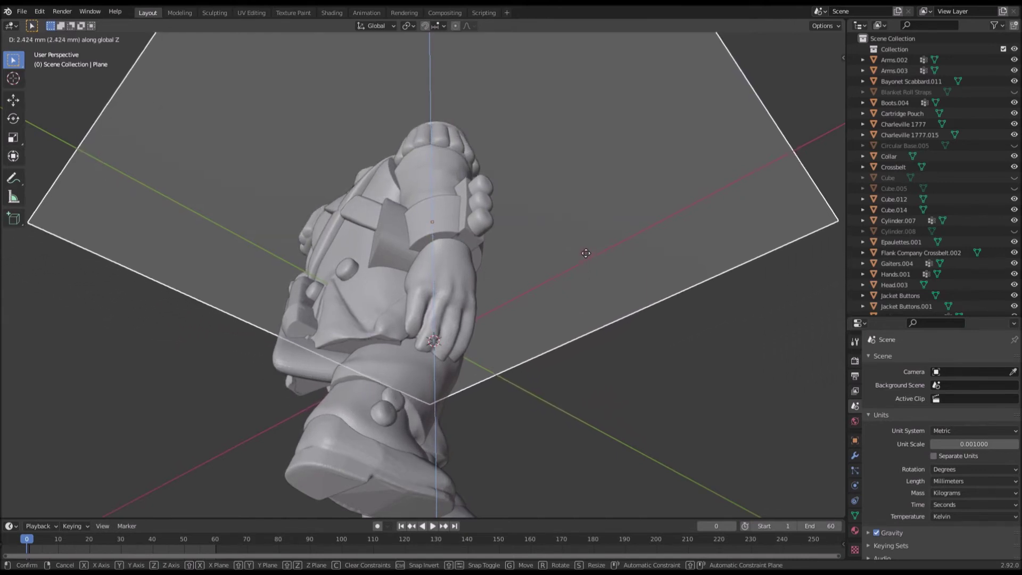
pyautogui.click(582, 232)
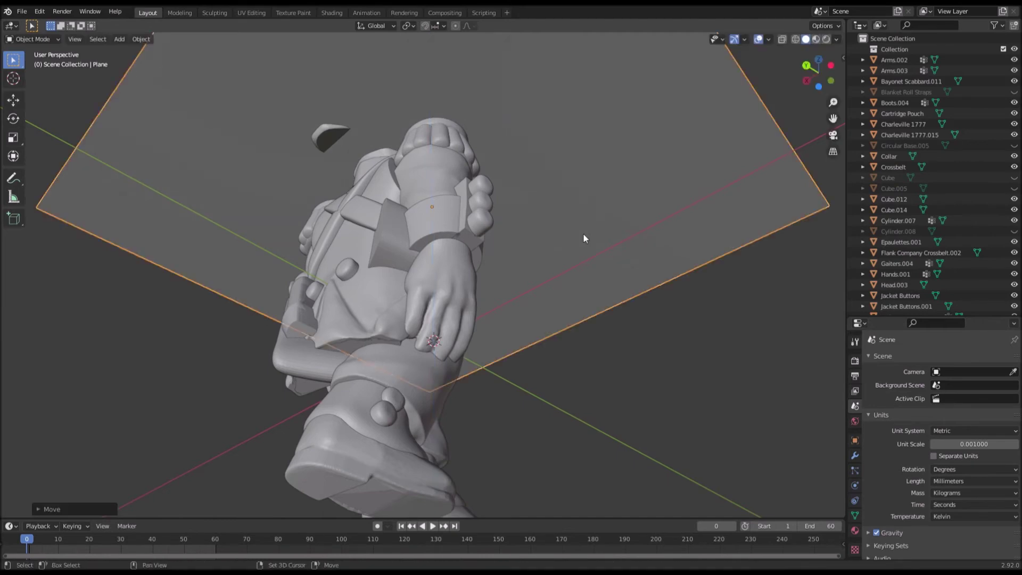
pyautogui.scroll(5, 561, 317)
pyautogui.moveTo(562, 318); pyautogui.dragTo(481, 373, button='middle')
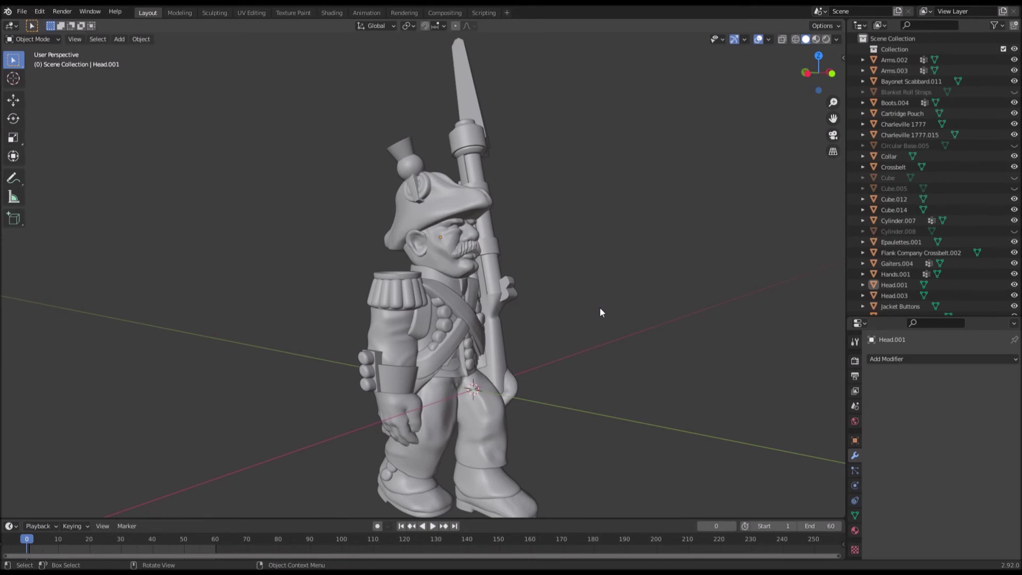
# Examine the re-posed head and bicorne from the side and up close, checking the brim's clearance above the collar and shoulders.
pyautogui.moveTo(598, 312); pyautogui.dragTo(630, 312, button='middle')
pyautogui.scroll(4, 337, 266)
pyautogui.moveTo(337, 265); pyautogui.dragTo(439, 331, button='middle')
pyautogui.scroll(3, 353, 249)
pyautogui.scroll(-3, 330, 270)
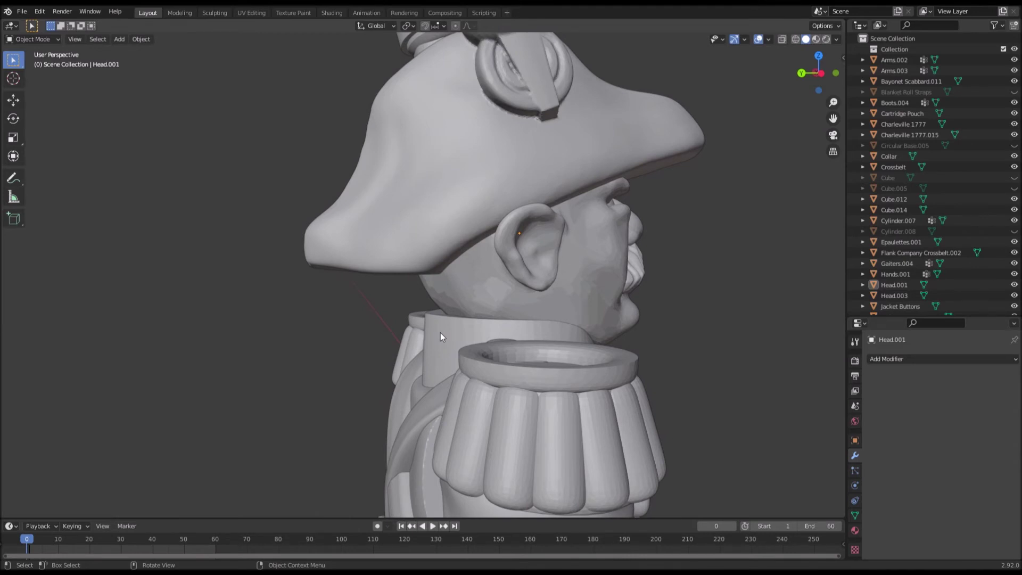
pyautogui.scroll(-3, 440, 333)
pyautogui.moveTo(439, 331); pyautogui.dragTo(420, 341, button='middle')
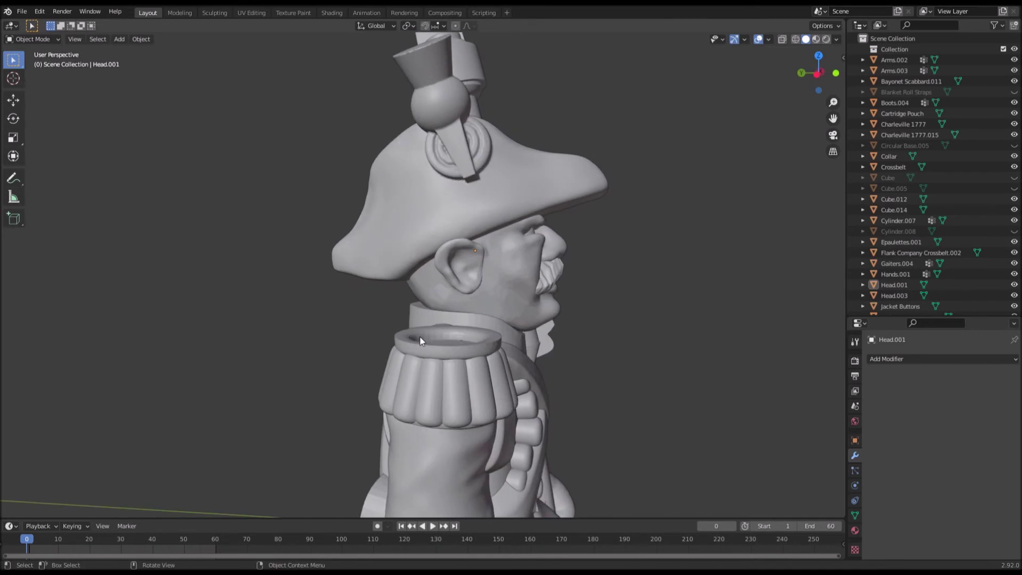
pyautogui.scroll(-2, 421, 341)
pyautogui.moveTo(421, 341); pyautogui.dragTo(362, 302, button='middle')
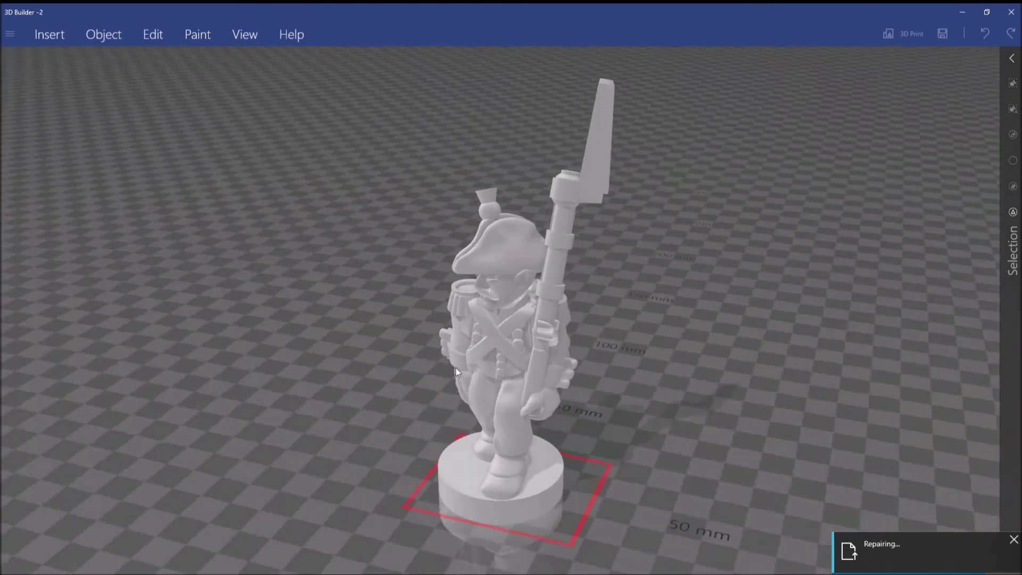
# Switch to 3D Builder and examine soldier figure 2 from different angles.
pyautogui.moveTo(456, 368); pyautogui.dragTo(424, 235, button='right')
pyautogui.moveTo(617, 288); pyautogui.dragTo(592, 344, button='right')
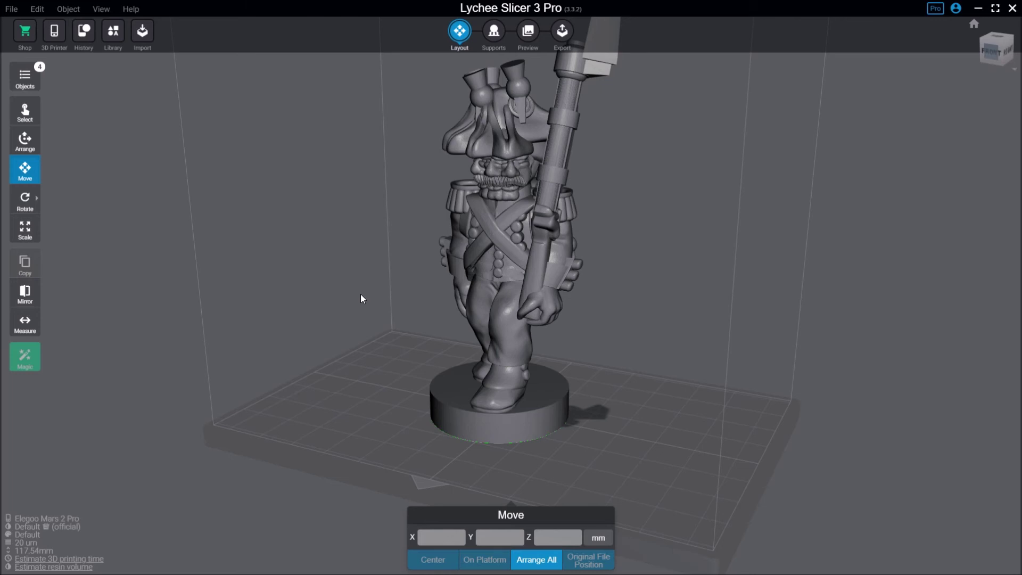
# Switch to Lychee Slicer, select all four overlapping soldiers, scale them to 11.65% and clear the selection.
pyautogui.moveTo(361, 319); pyautogui.dragTo(425, 325)
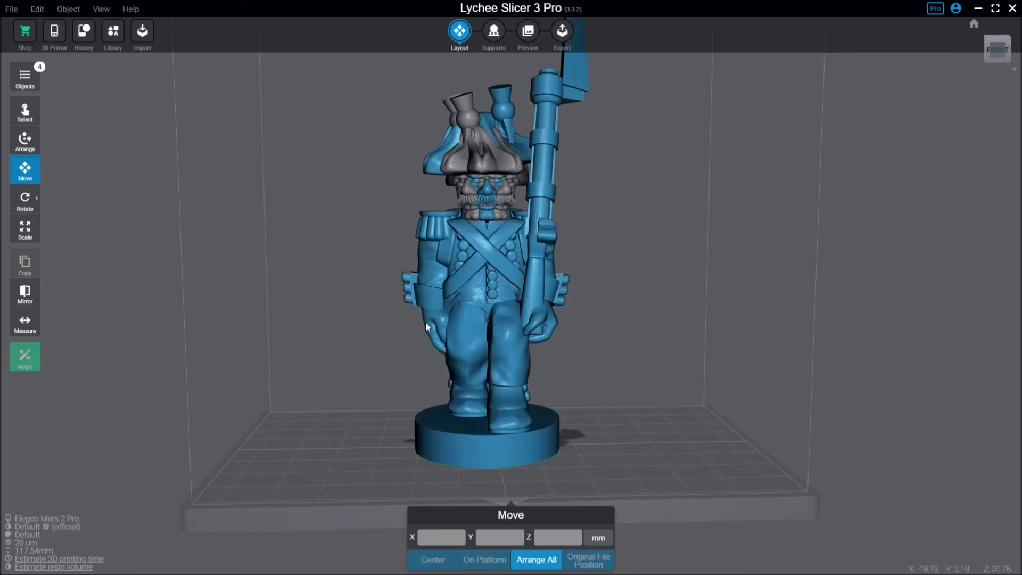
pyautogui.scroll(5, 362, 186)
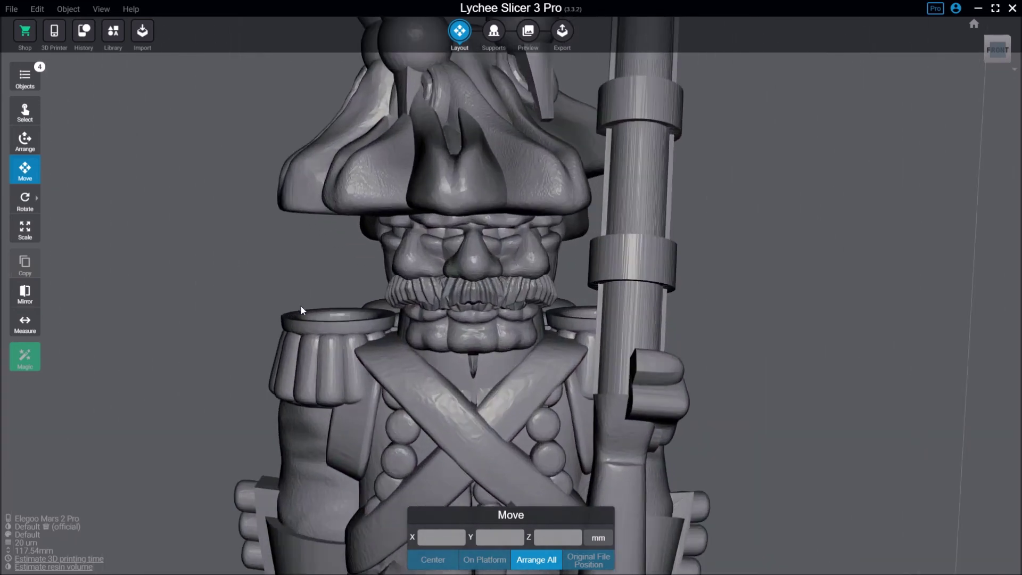
pyautogui.scroll(-5, 301, 305)
pyautogui.scroll(-4, 291, 316)
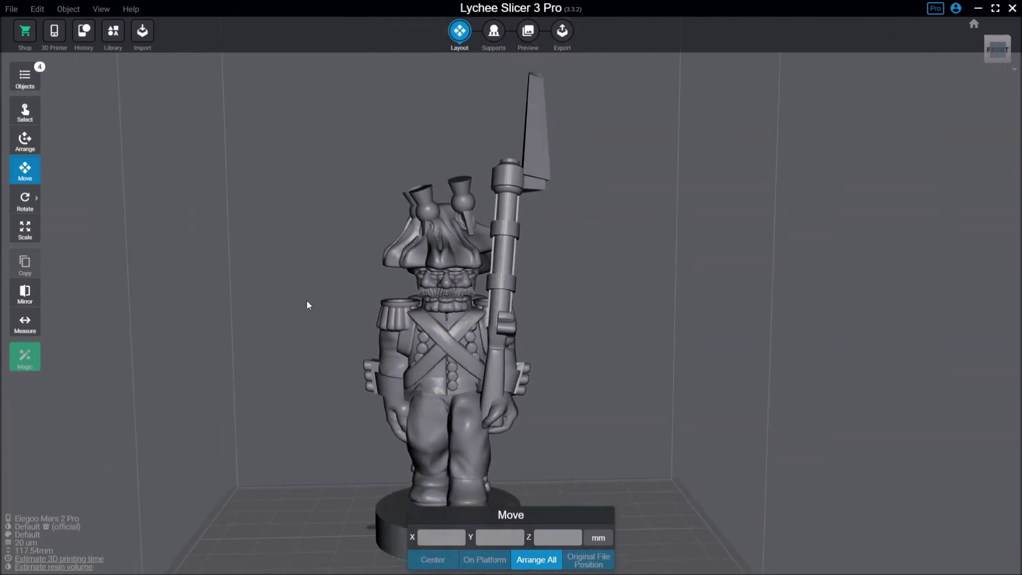
pyautogui.moveTo(232, 116); pyautogui.dragTo(618, 349)
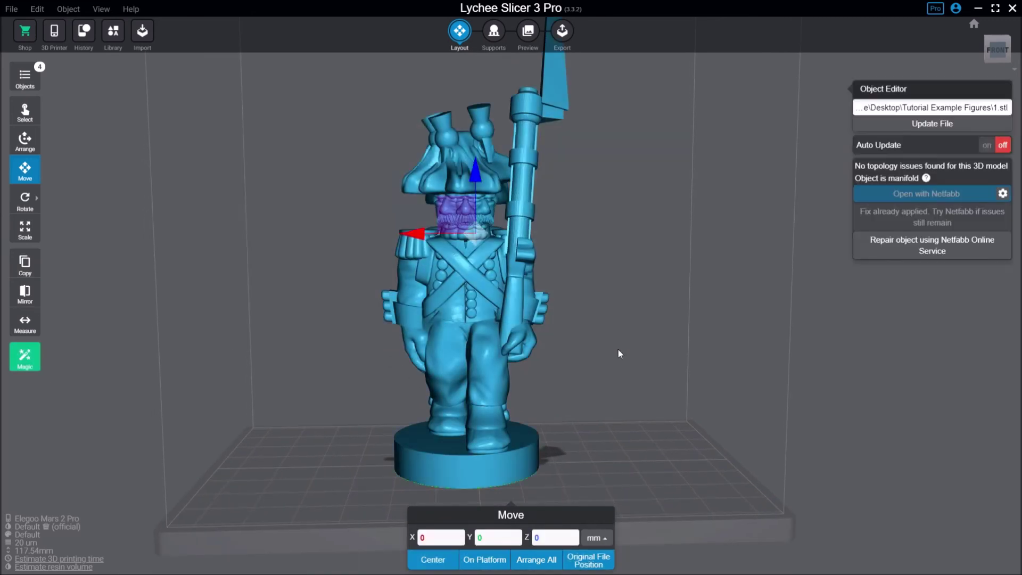
pyautogui.click(25, 230)
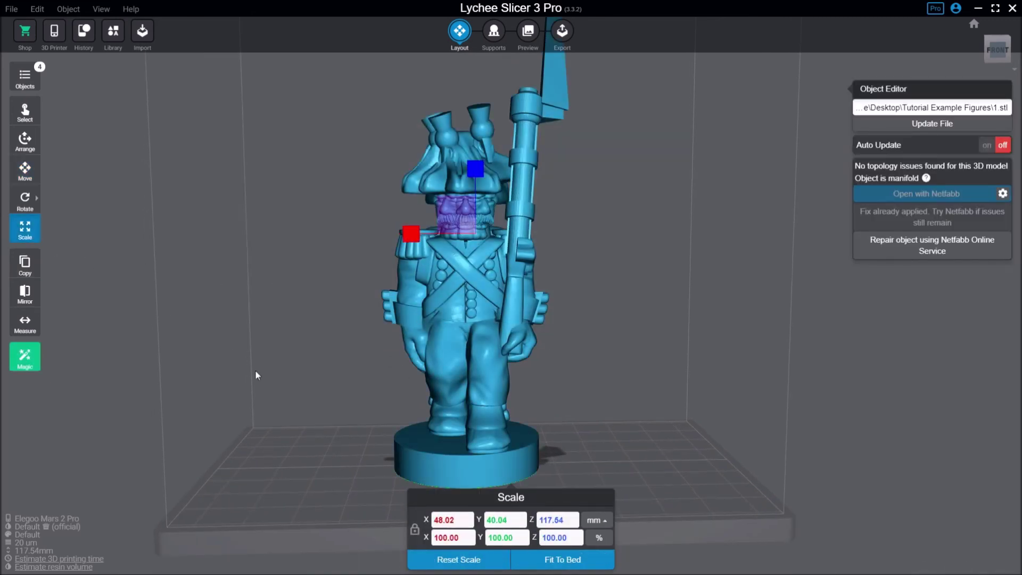
pyautogui.doubleClick(459, 542)
pyautogui.write('11.65')
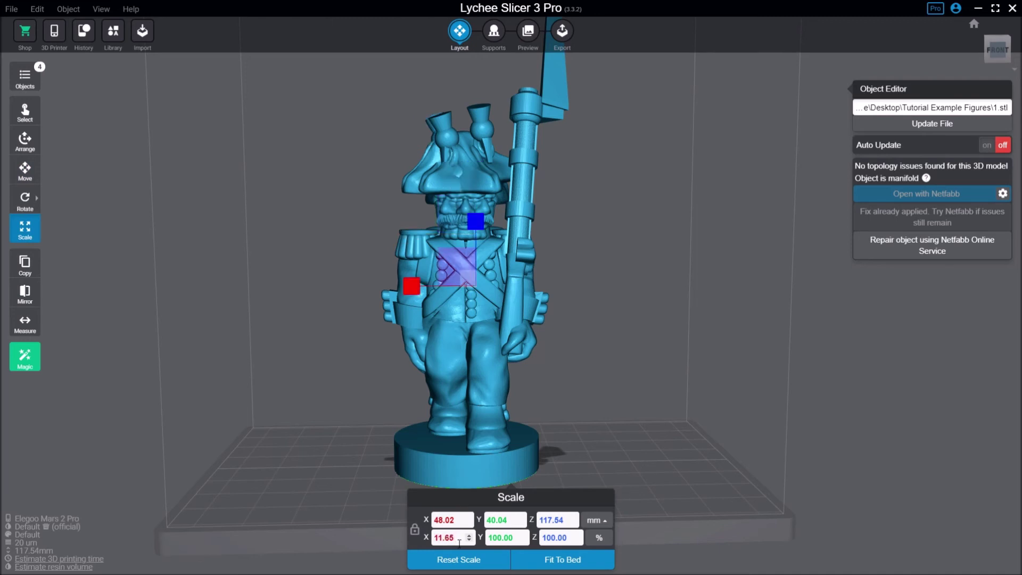
pyautogui.press('Return')
pyautogui.click(571, 371)
# Select the Flank Company Infantry in Bicorne 4 figure and set its X position to -7.5 mm.
pyautogui.scroll(3, 558, 325)
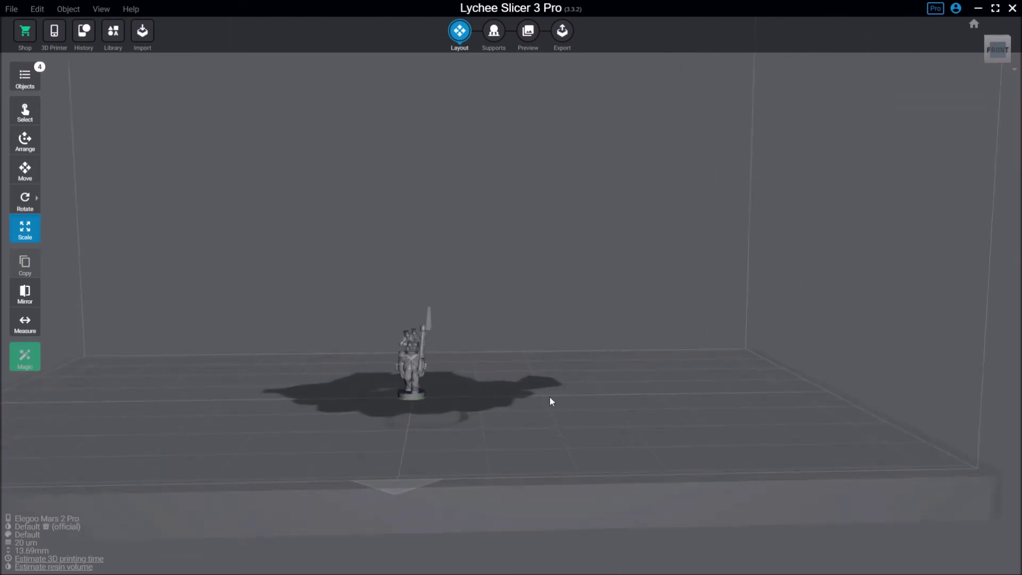
pyautogui.scroll(10, 553, 395)
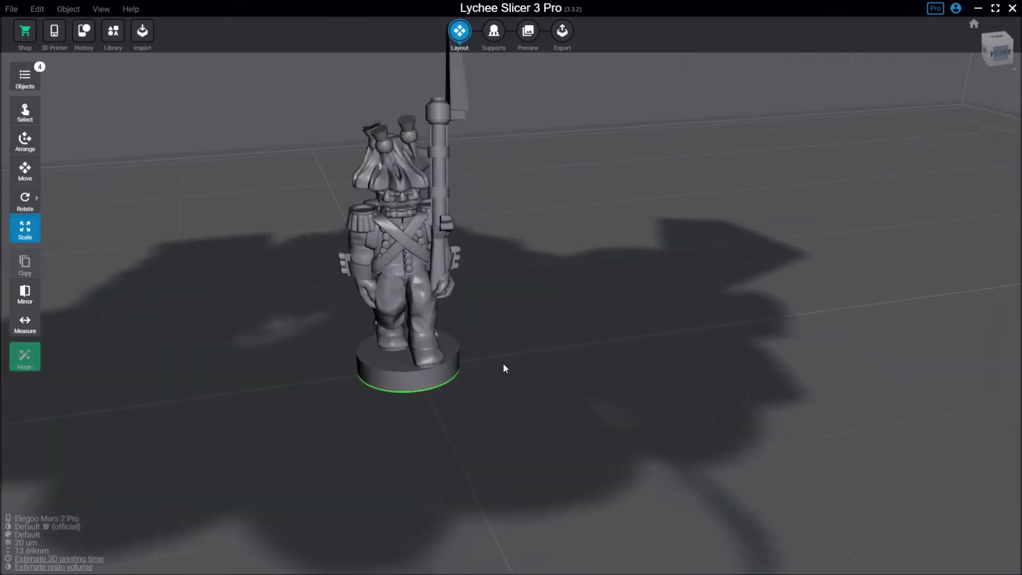
pyautogui.click(431, 353)
pyautogui.click(25, 171)
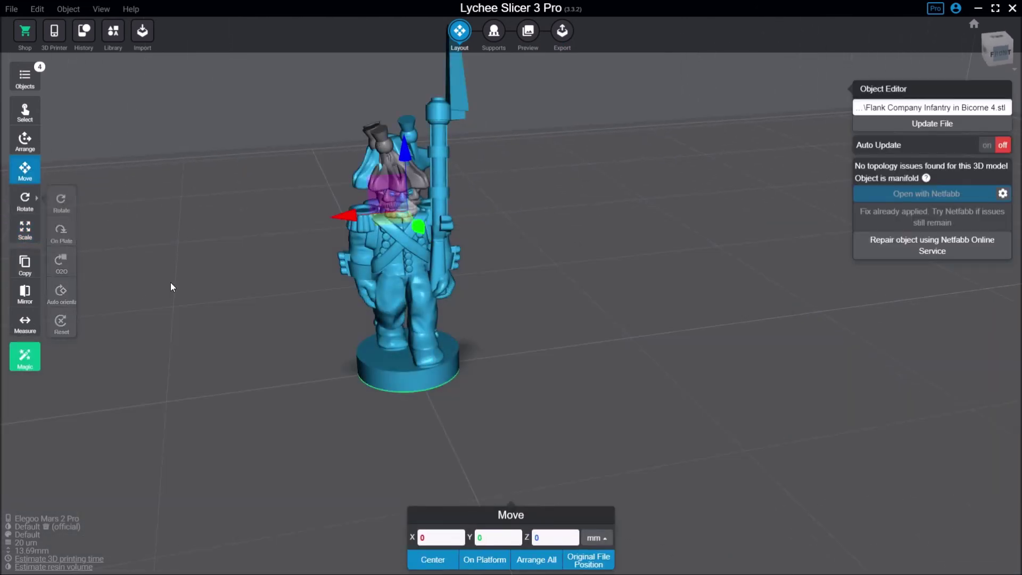
pyautogui.press('BackSpace')
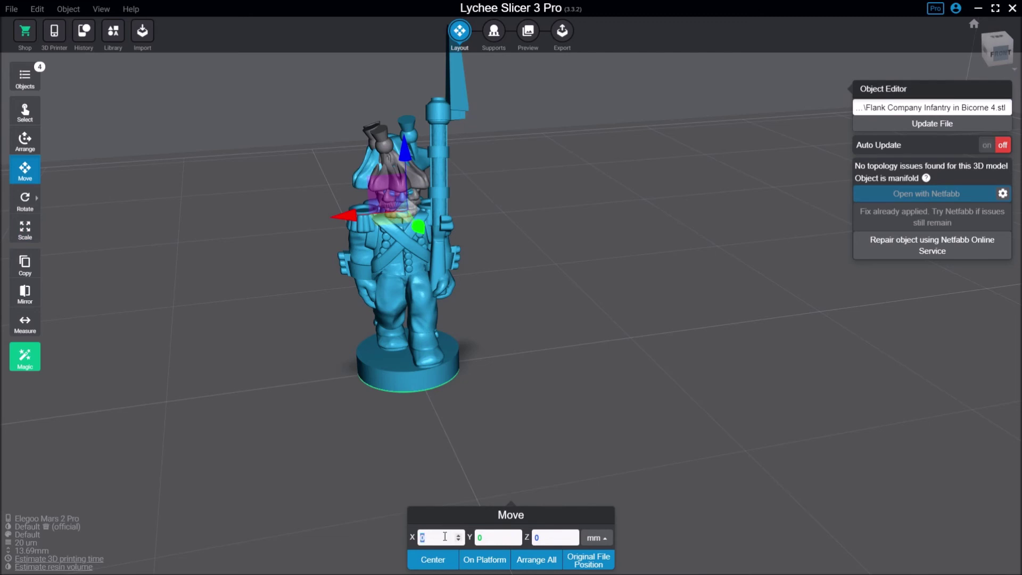
pyautogui.write('-7.5')
pyautogui.press('Return')
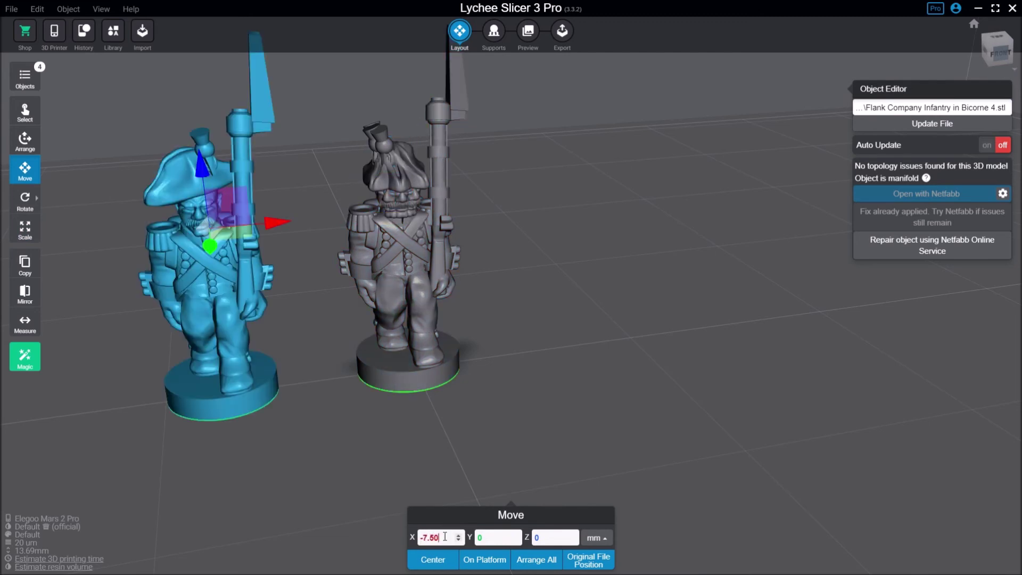
# Set the X position of the 3.stl soldier to 7.5 mm and of the 2.stl soldier to -2.5 mm.
pyautogui.click(394, 380)
pyautogui.write('7.5')
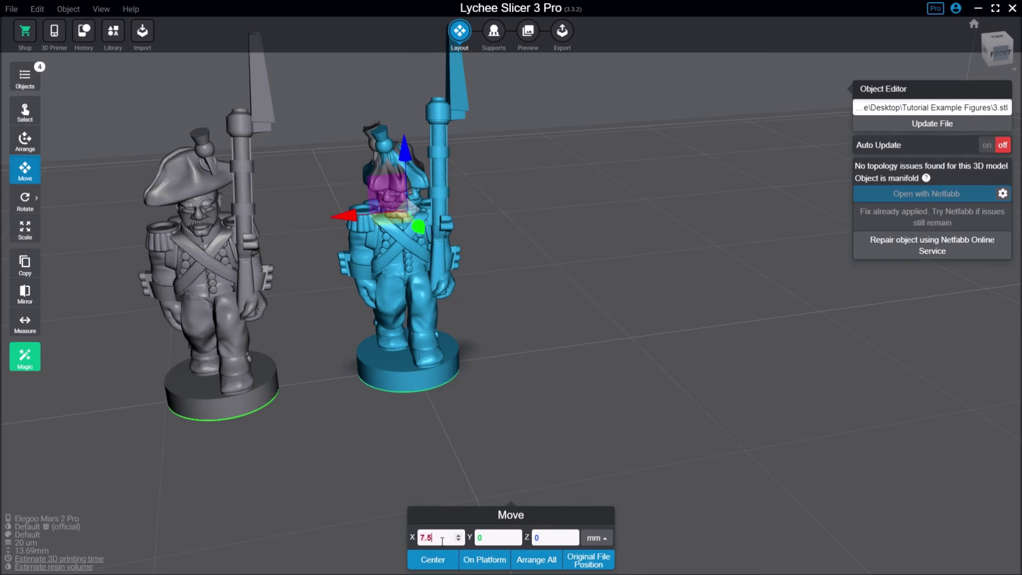
pyautogui.press('Return')
pyautogui.click(397, 346)
pyautogui.click(439, 537)
pyautogui.write('-2.5')
pyautogui.press('Return')
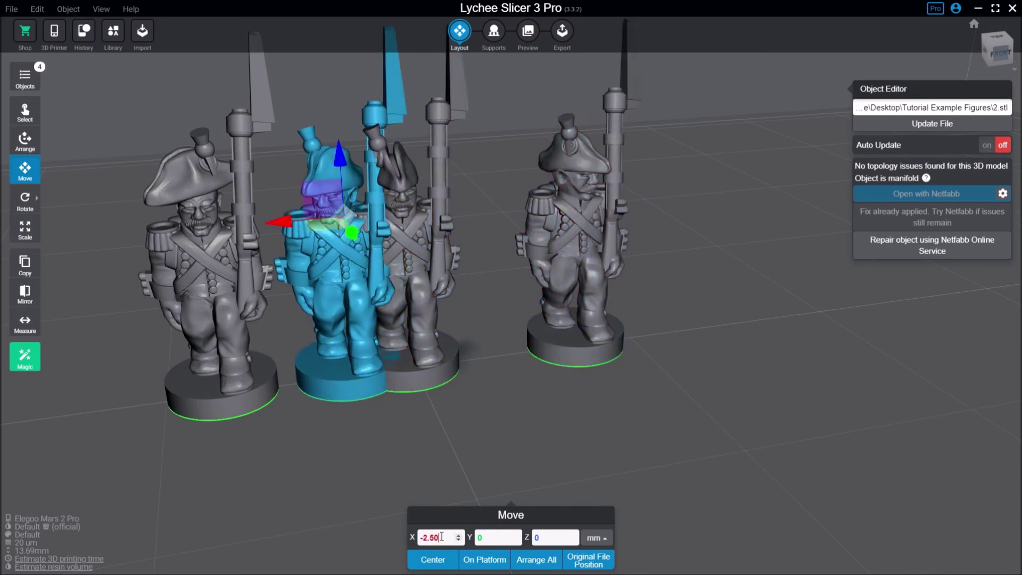
# Set the remaining central soldier's X position to 2.5 mm to complete the evenly spaced row, and clear the selection.
pyautogui.click(420, 373)
pyautogui.click(437, 538)
pyautogui.write('2.5')
pyautogui.press('Return')
pyautogui.click(355, 421)
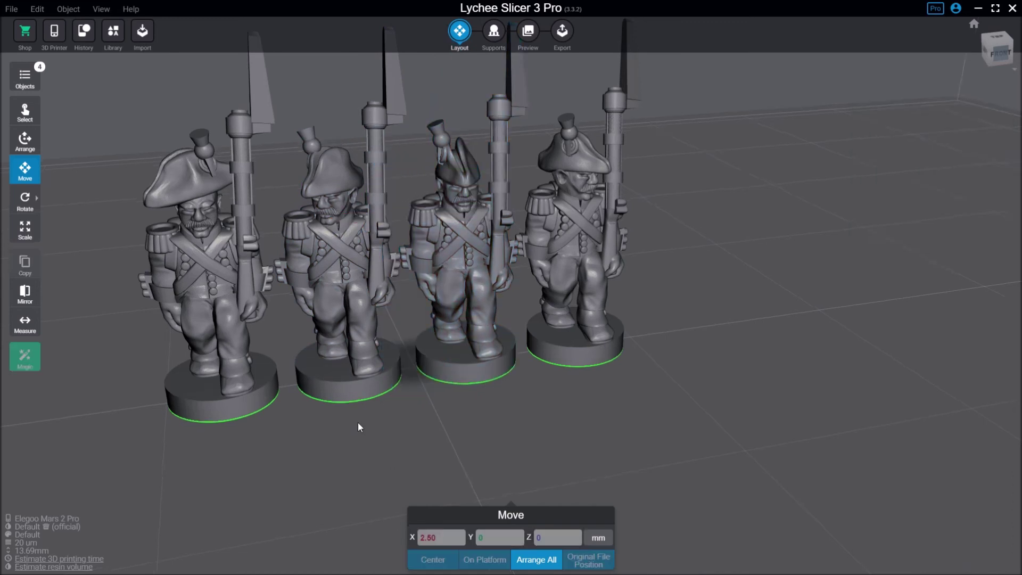
pyautogui.moveTo(309, 410)
pyautogui.mouseDown()
pyautogui.moveTo(363, 431)
pyautogui.moveTo(289, 434)
pyautogui.moveTo(289, 395)
pyautogui.moveTo(346, 399)
pyautogui.moveTo(352, 420)
pyautogui.moveTo(317, 391)
pyautogui.mouseUp()
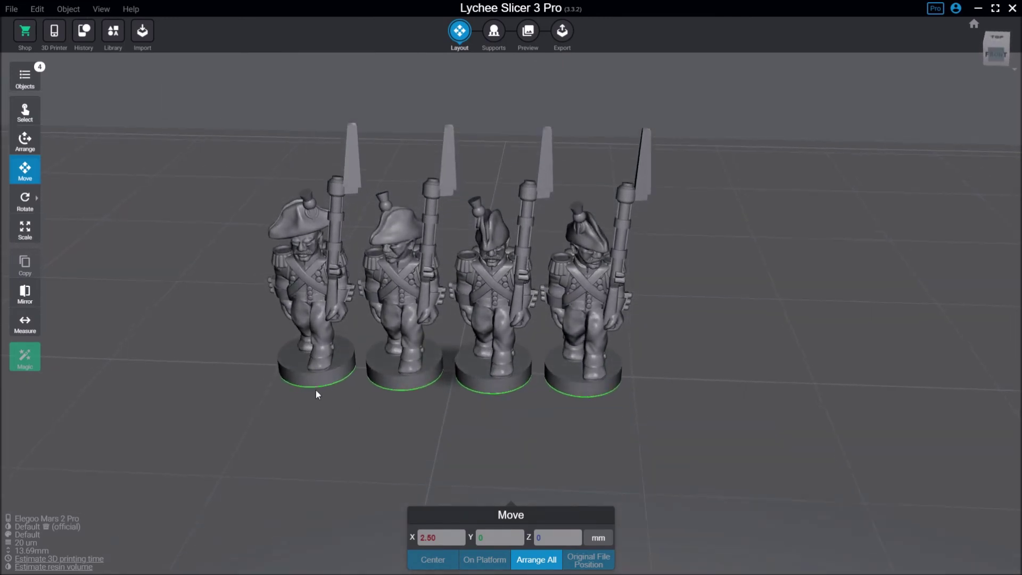
# Add a cube primitive from the library to the build plate.
pyautogui.click(112, 30)
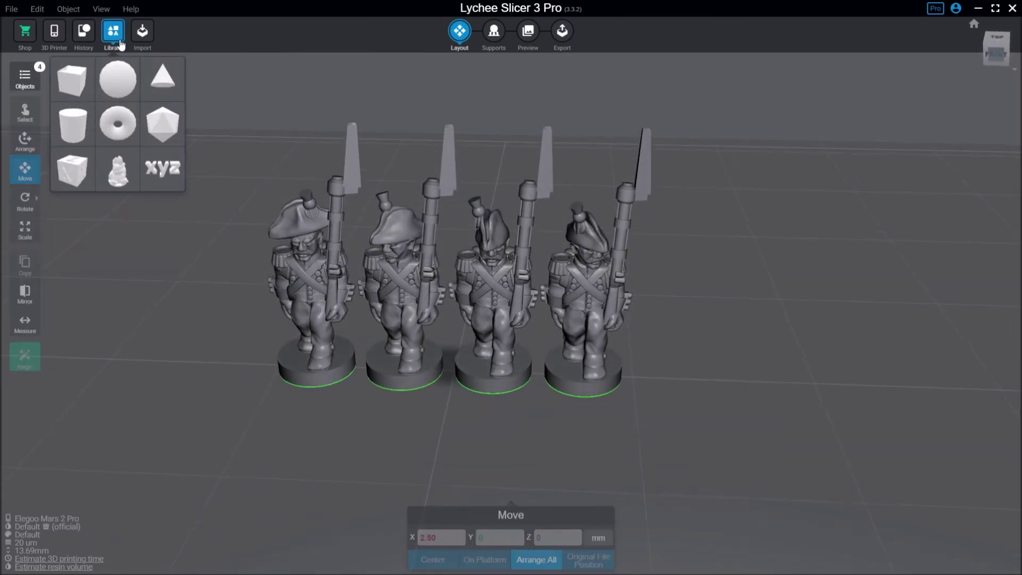
pyautogui.click(81, 86)
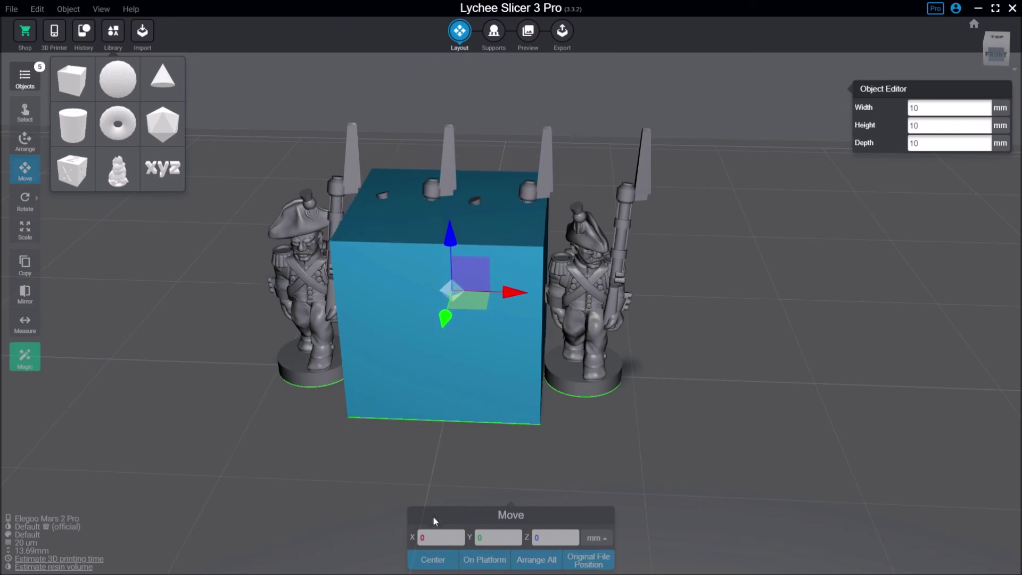
# Unlock proportional scaling for the cube and set its X size to 20 mm.
pyautogui.click(33, 237)
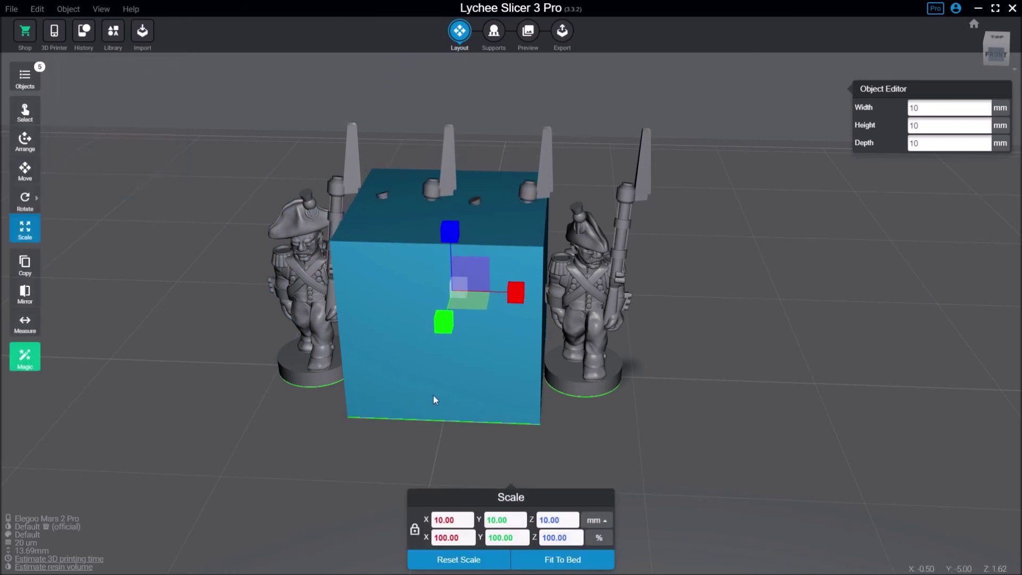
pyautogui.click(414, 530)
pyautogui.click(461, 527)
pyautogui.doubleClick(462, 528)
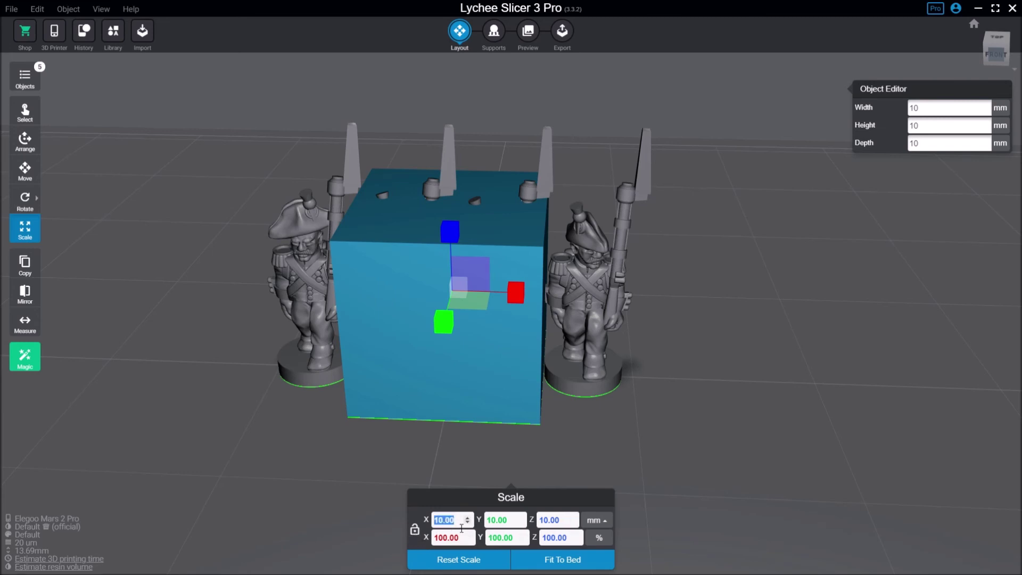
pyautogui.write('20')
pyautogui.press('Return')
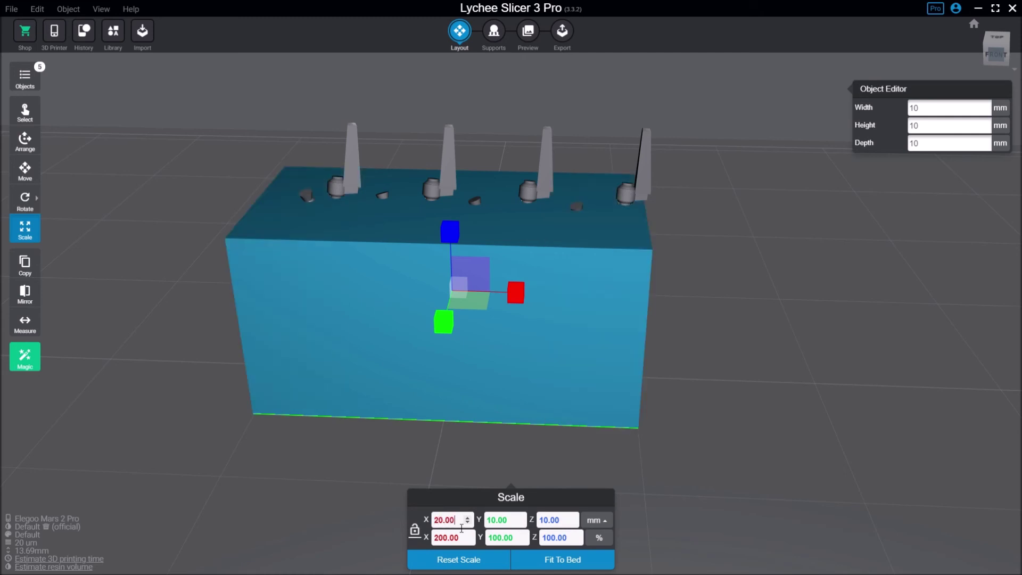
# Set the cube's Y size to 5 mm and its Z size to 1 mm, making it a thin base strip.
pyautogui.doubleClick(506, 524)
pyautogui.write('5')
pyautogui.press('Return')
pyautogui.doubleClick(552, 525)
pyautogui.write('1')
pyautogui.press('Return')
# Clear the selection and open the export stage for the four soldiers on their base strip.
pyautogui.click(544, 438)
pyautogui.moveTo(544, 439); pyautogui.dragTo(586, 417)
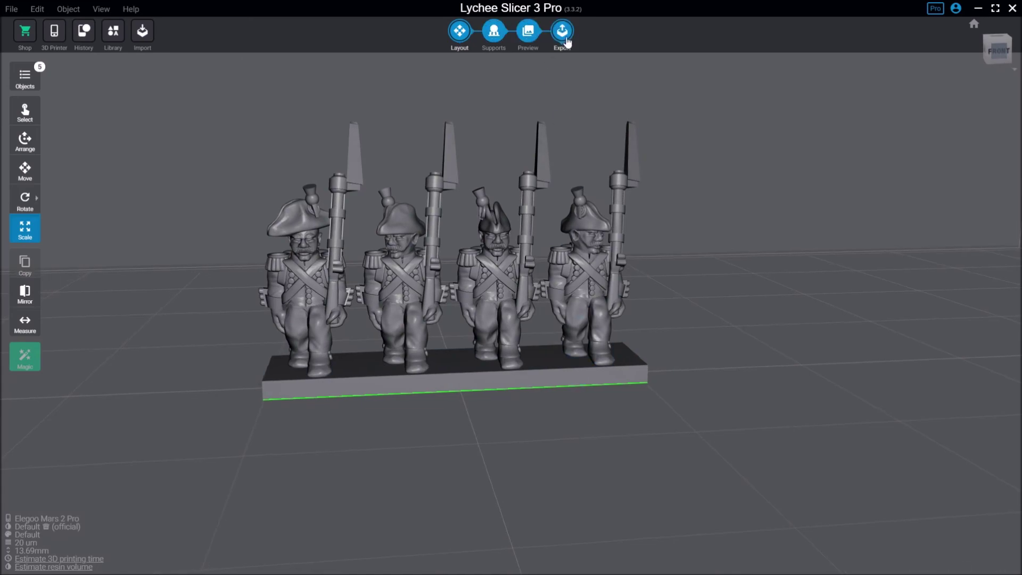
pyautogui.click(562, 32)
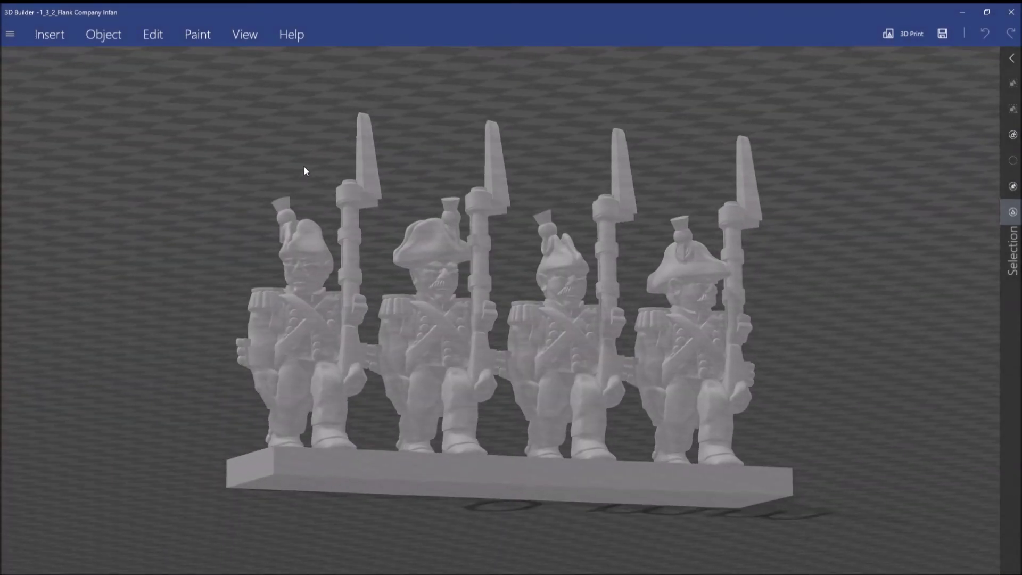
# In 3D Builder, examine the four-soldier strip from the front, back and sides, checking the varied head and hat poses.
pyautogui.moveTo(304, 171); pyautogui.dragTo(225, 310, button='right')
pyautogui.scroll(-5, 276, 342)
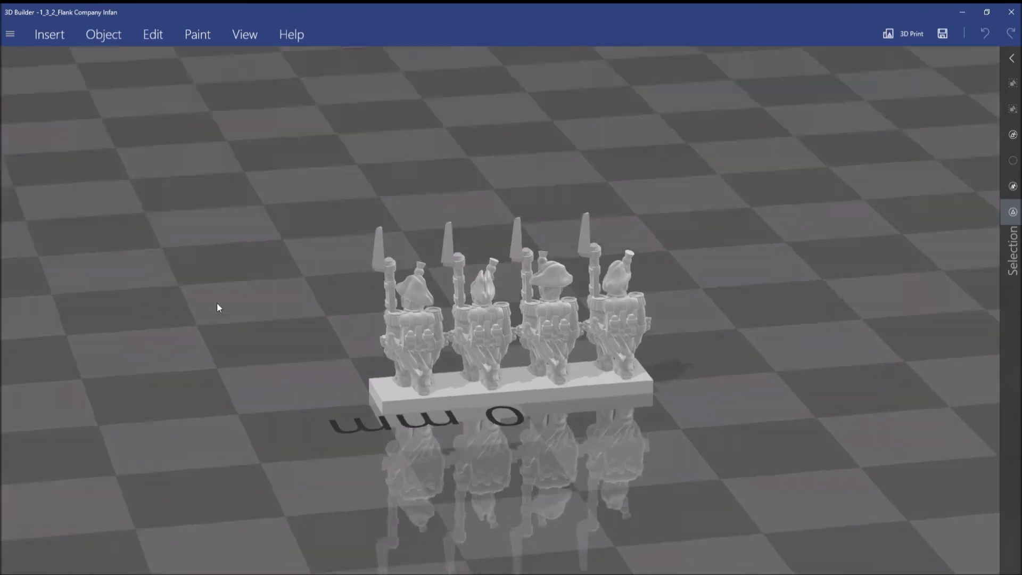
pyautogui.scroll(3, 202, 306)
pyautogui.moveTo(165, 299); pyautogui.dragTo(805, 297, button='right')
pyautogui.scroll(2, 502, 293)
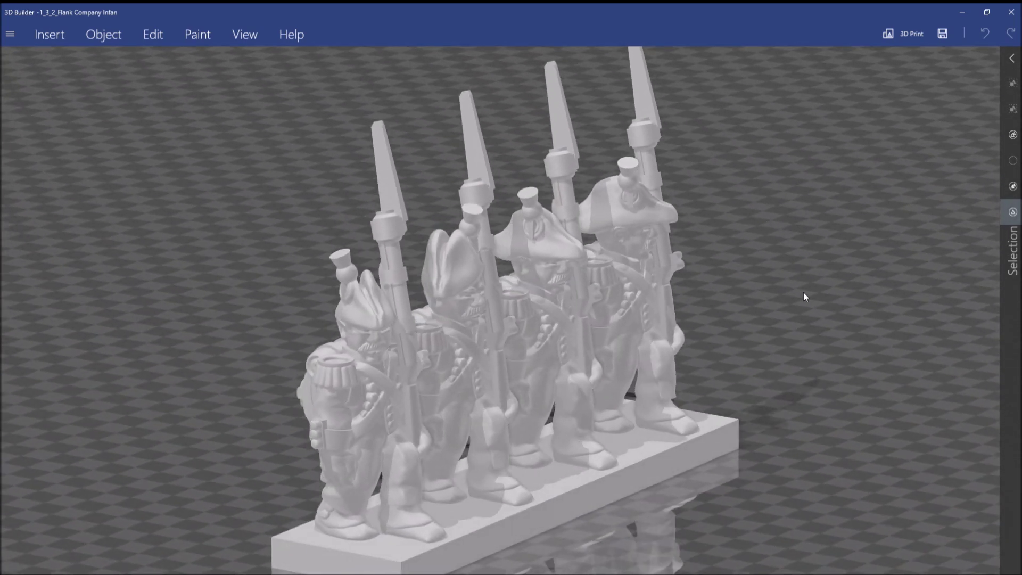
pyautogui.moveTo(803, 296); pyautogui.dragTo(483, 303, button='right')
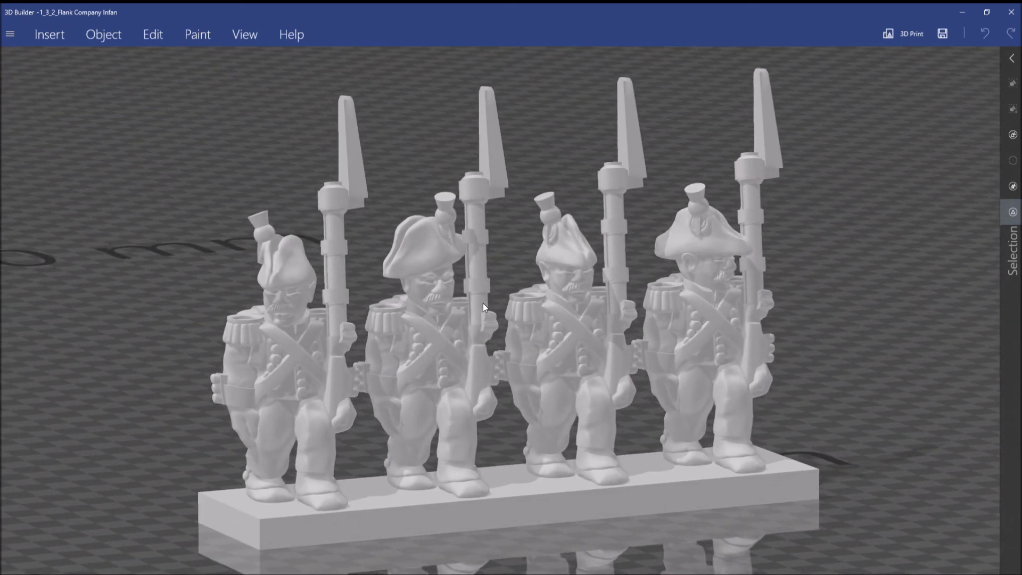
pyautogui.scroll(-5, 483, 302)
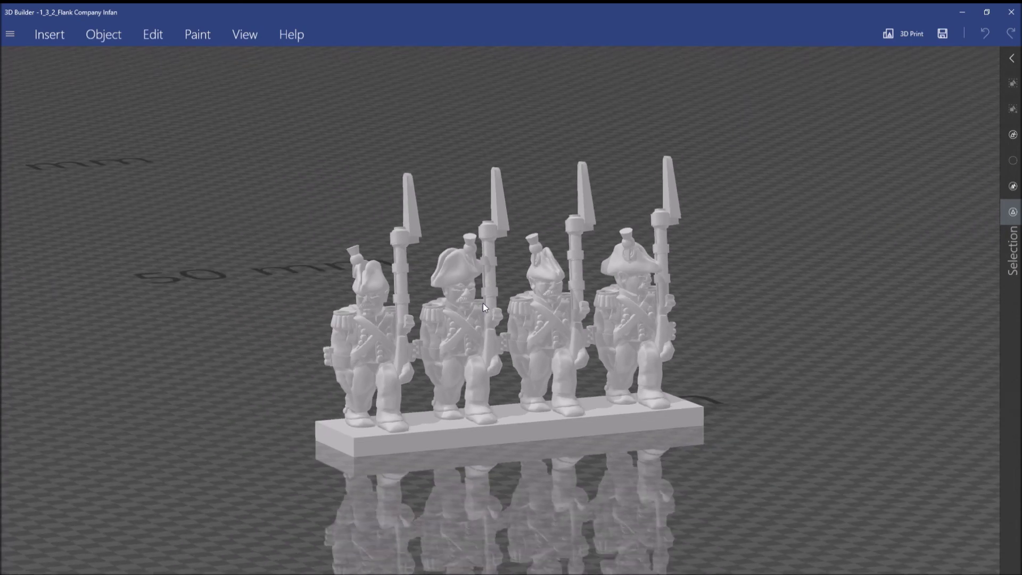
pyautogui.moveTo(483, 333); pyautogui.dragTo(313, 334, button='right')
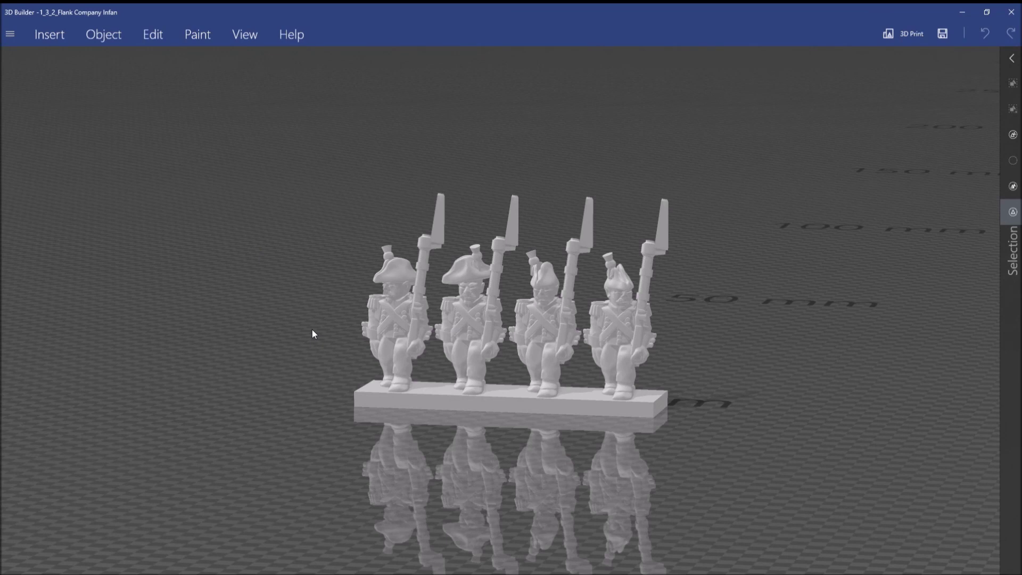